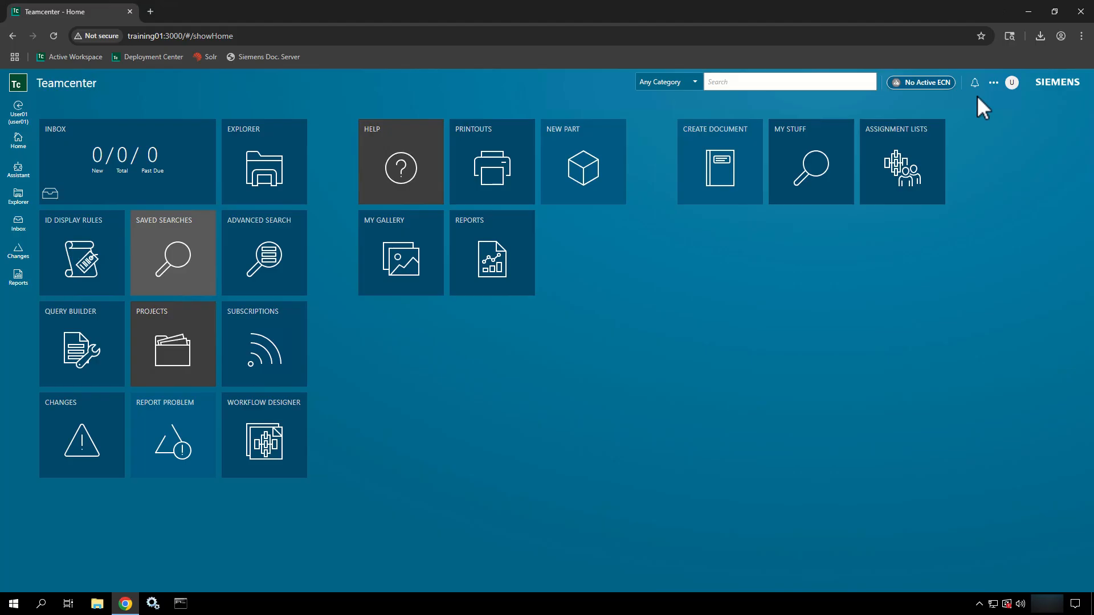
# - Show User01's session details: group Engineering, role Designer, revision rule Latest Working
pyautogui.click(1012, 82)
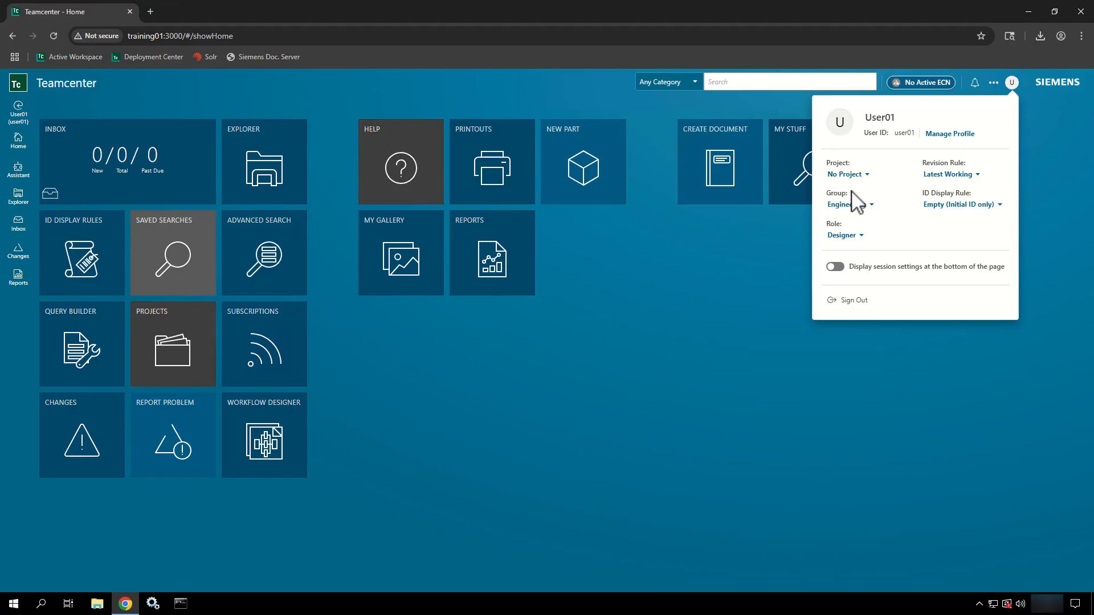
# - Open User01's profile page and browse the overflow menu to the Edit > Edit command
pyautogui.click(951, 137)
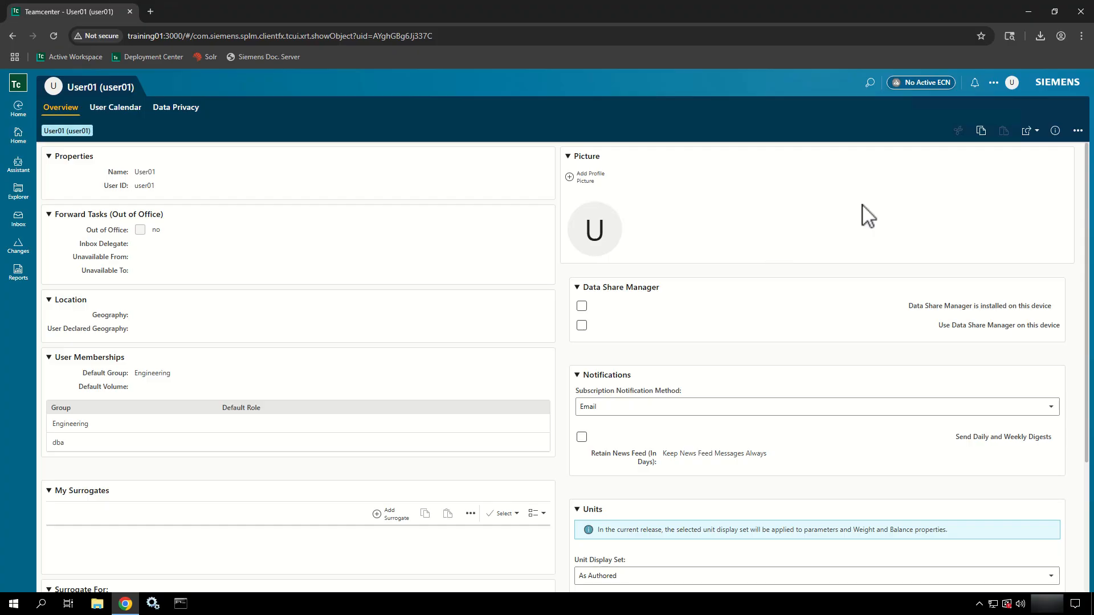
pyautogui.click(1078, 132)
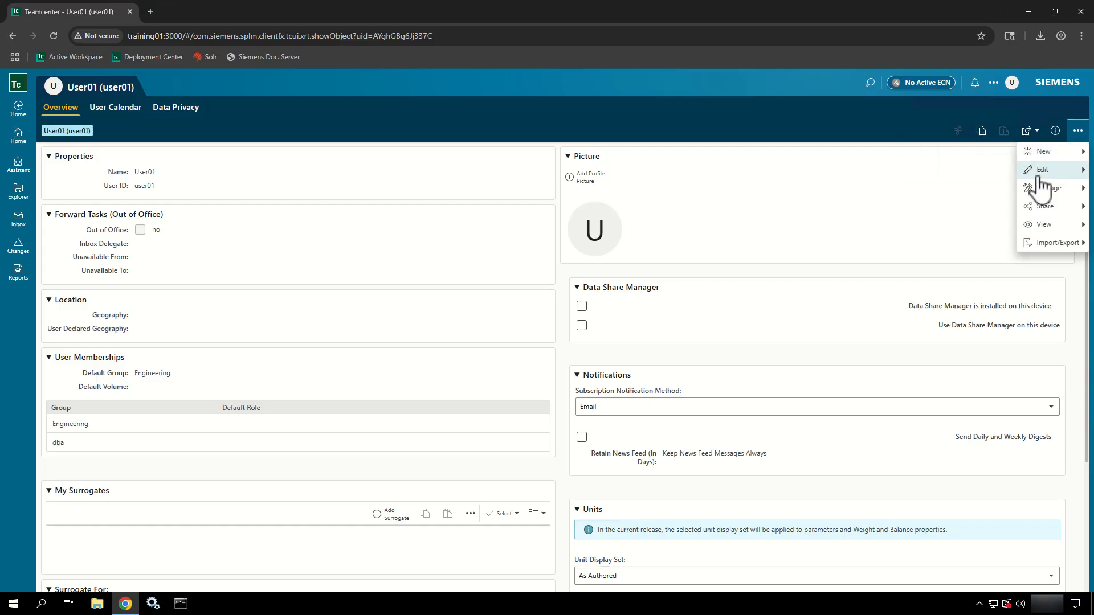
pyautogui.moveTo(1037, 177)
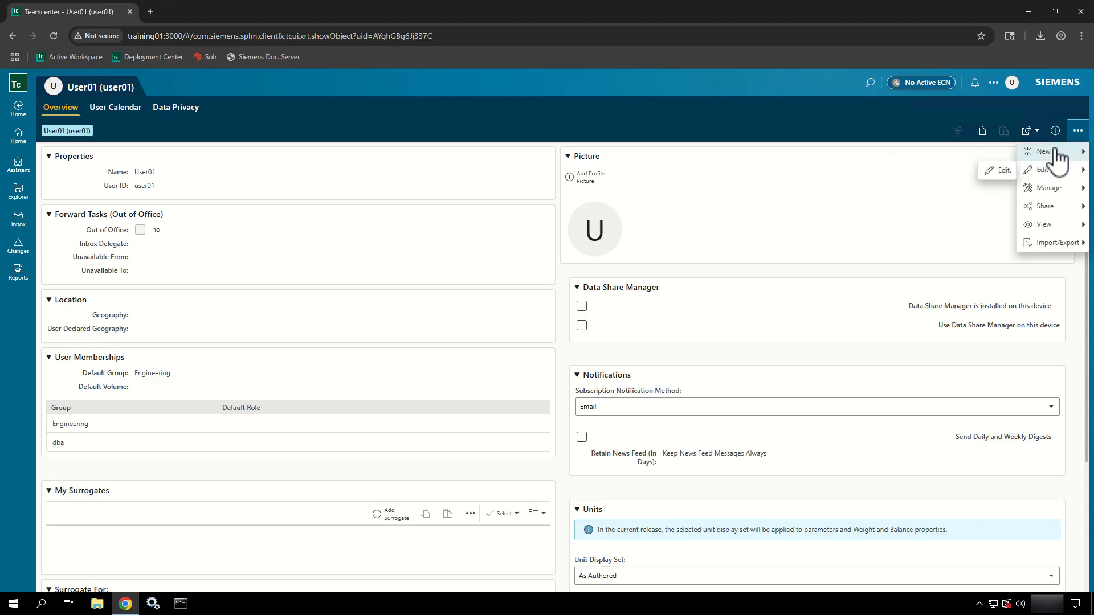
pyautogui.moveTo(1057, 160)
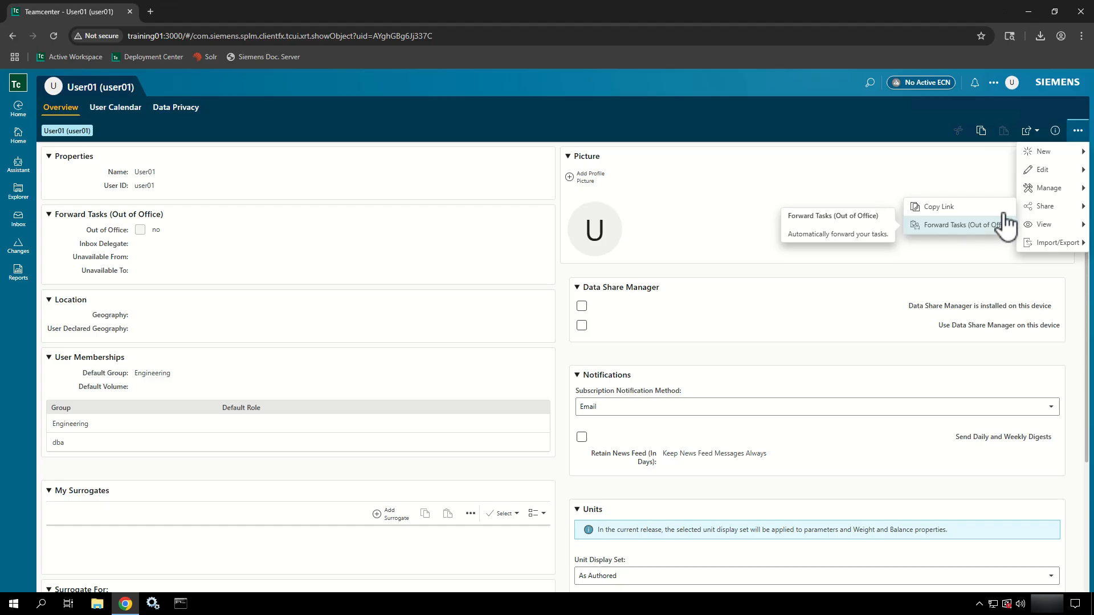
pyautogui.moveTo(1032, 227)
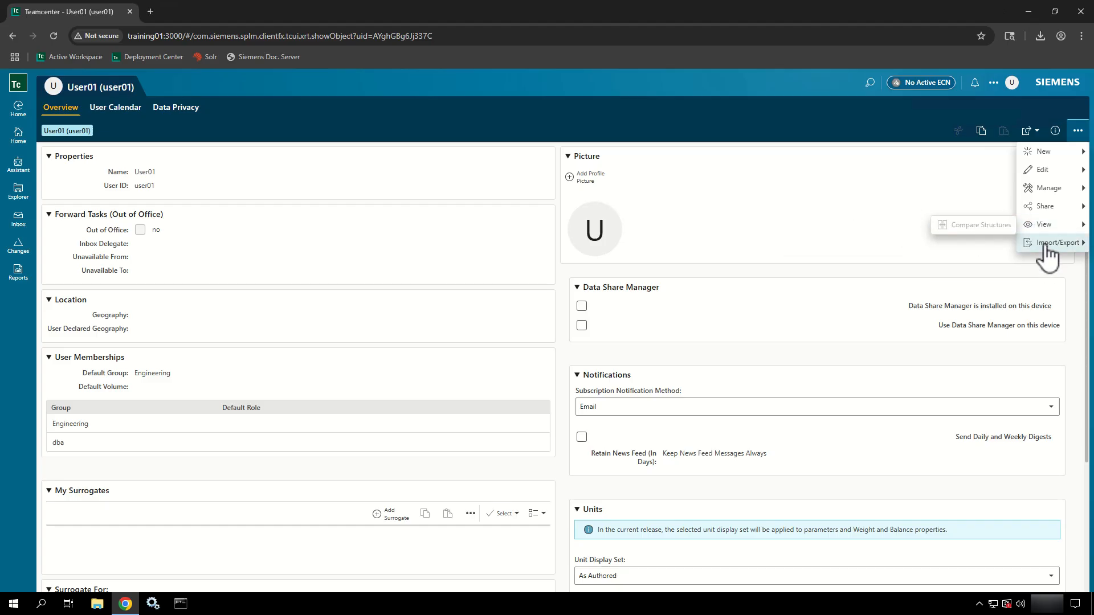
pyautogui.moveTo(1047, 254)
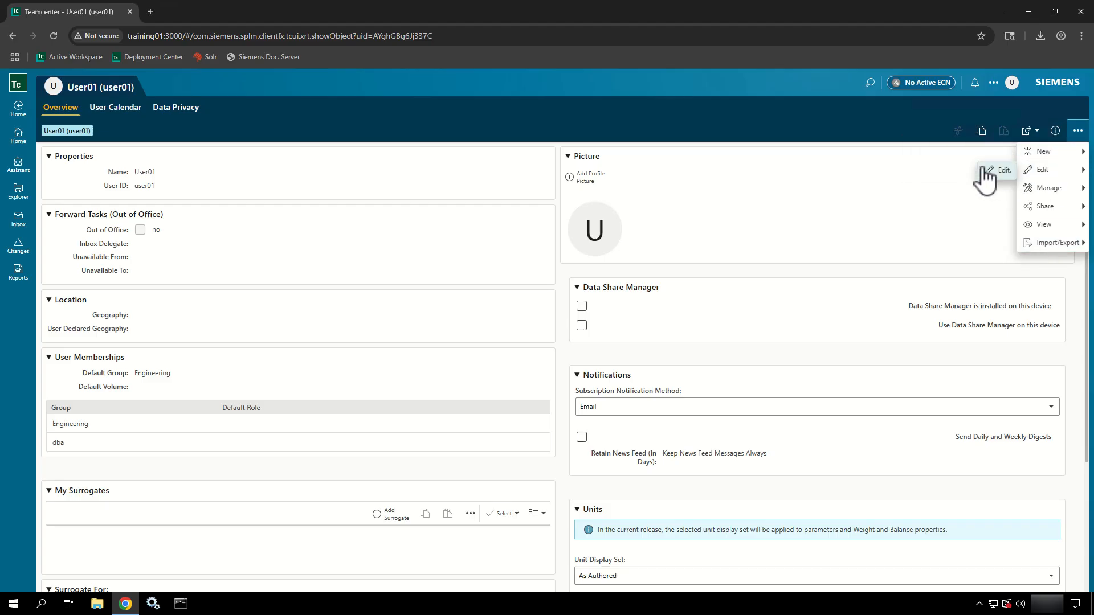
# - Put the profile in edit mode and set User Declared Geography to United States of America (US)
pyautogui.click(996, 171)
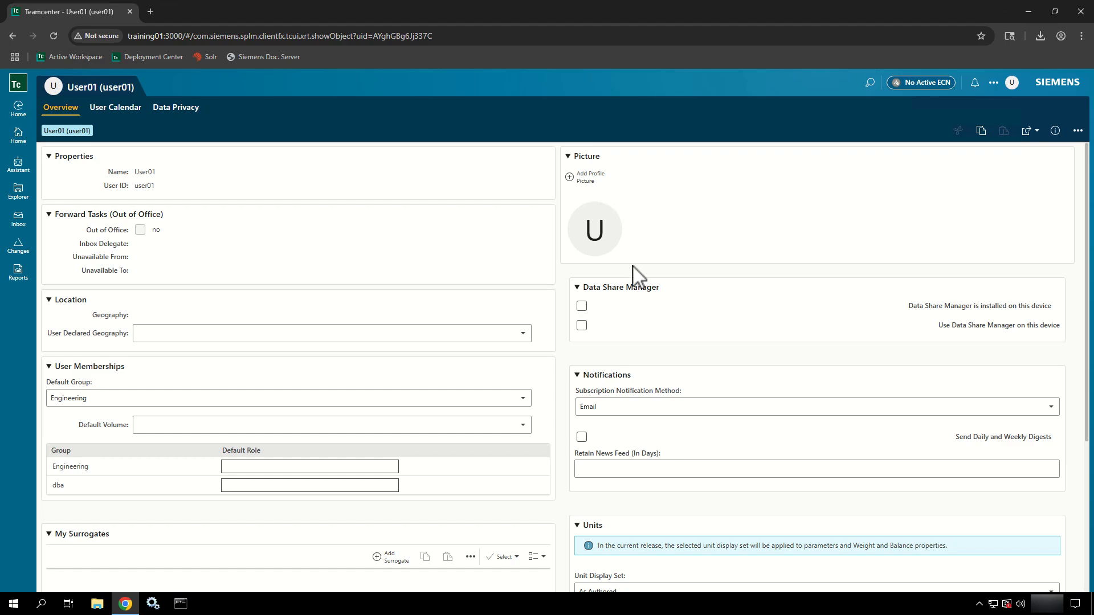
pyautogui.click(523, 333)
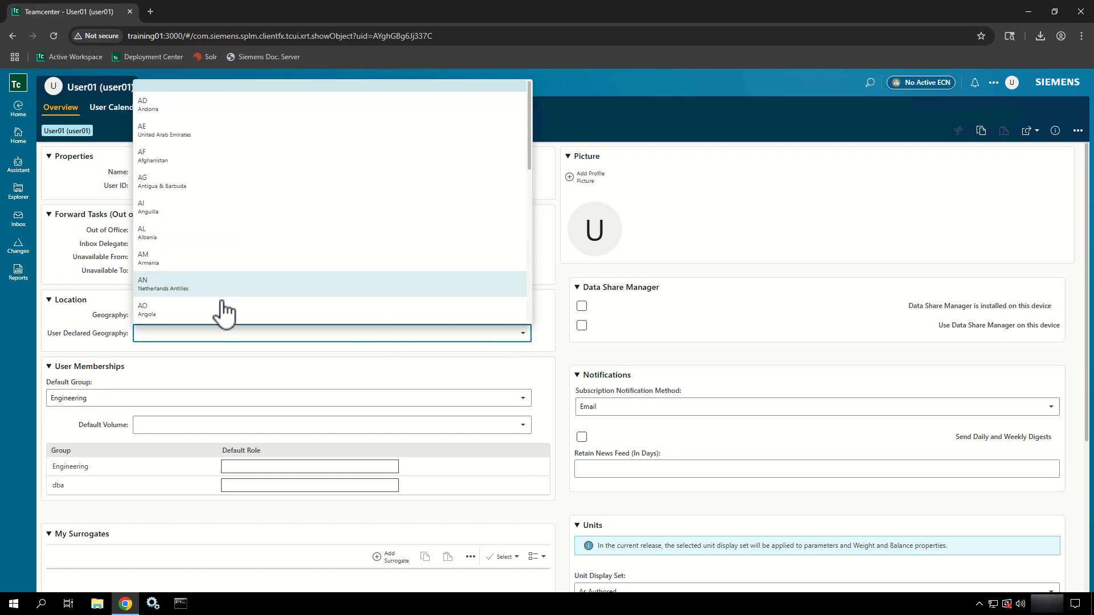
pyautogui.write('WI')
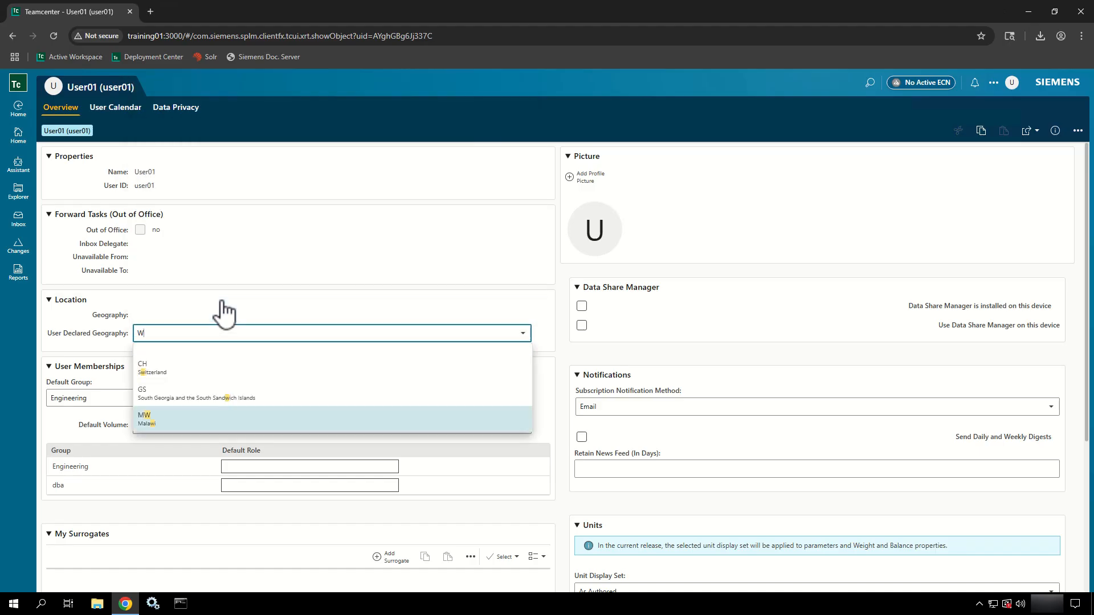
pyautogui.press('BackSpace')
pyautogui.press('BackSpace')
pyautogui.write('US')
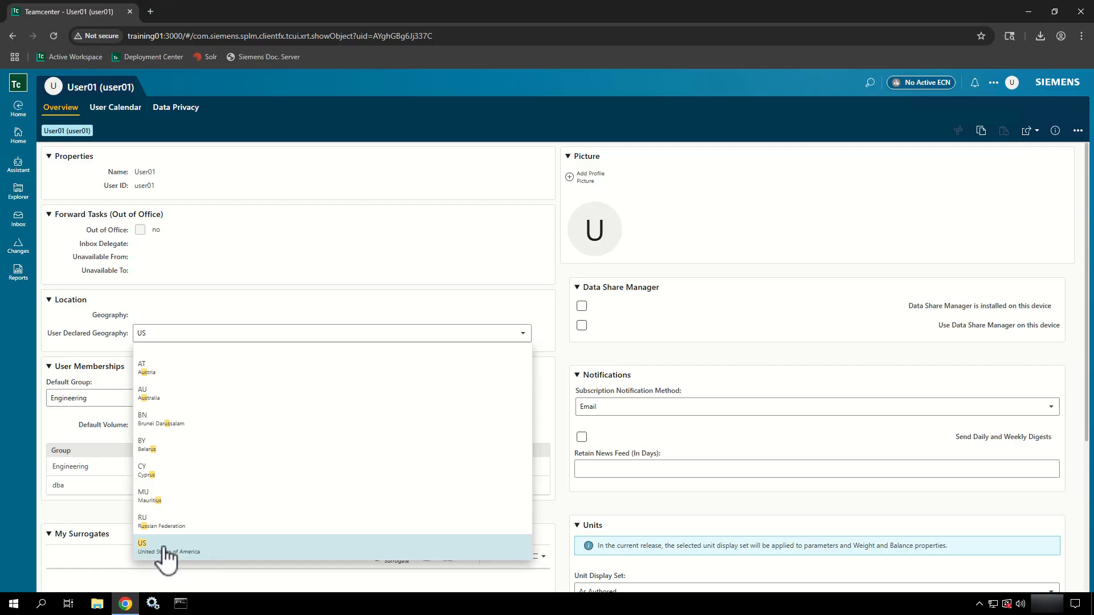
pyautogui.click(165, 555)
pyautogui.scroll(-2, 279, 312)
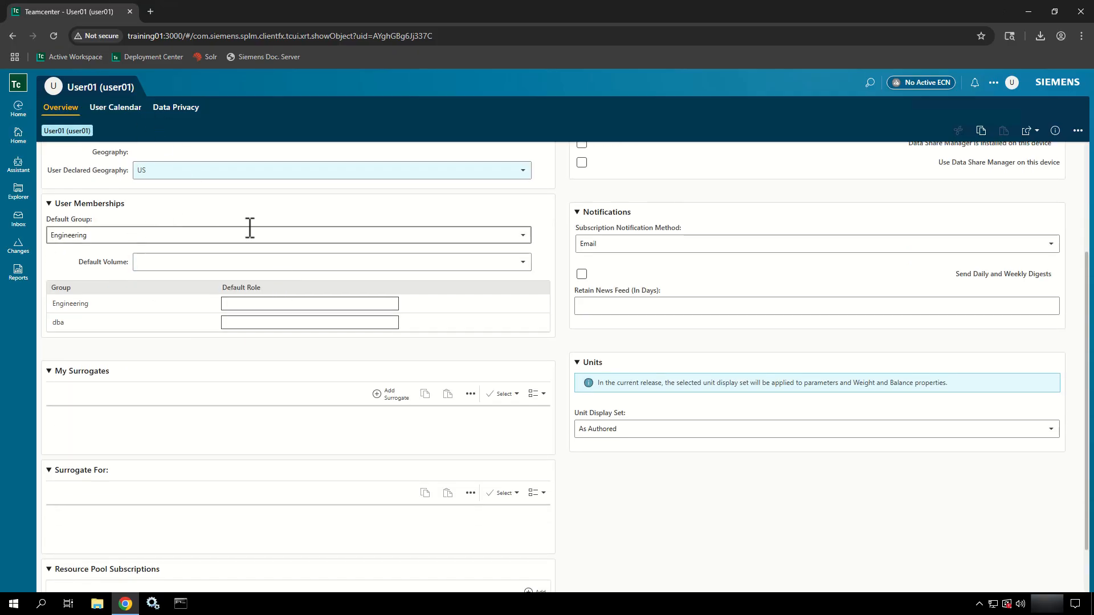
pyautogui.click(1011, 82)
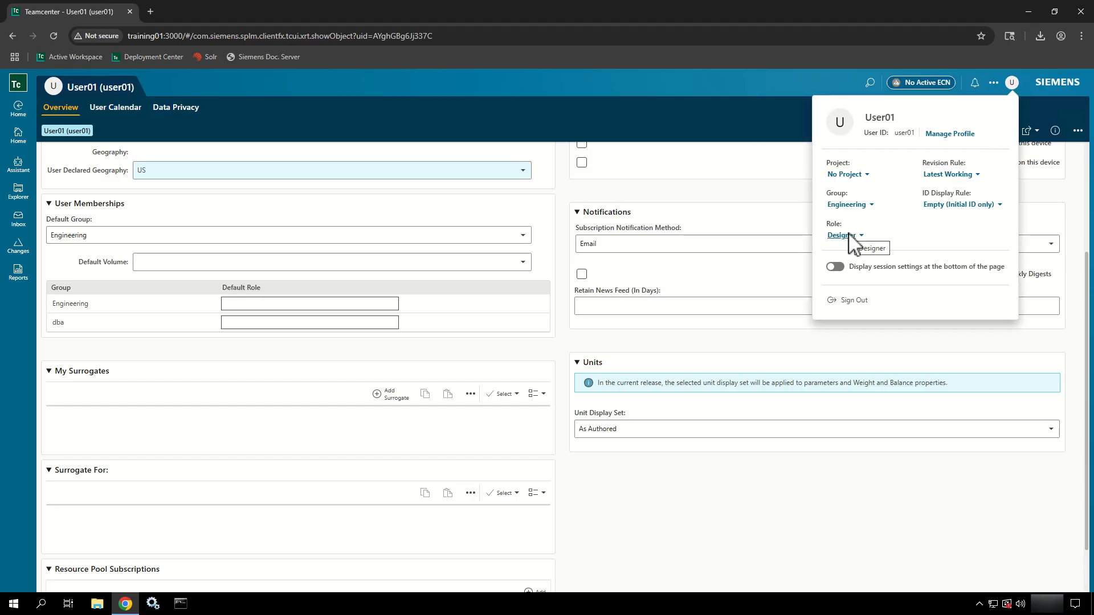
pyautogui.click(860, 205)
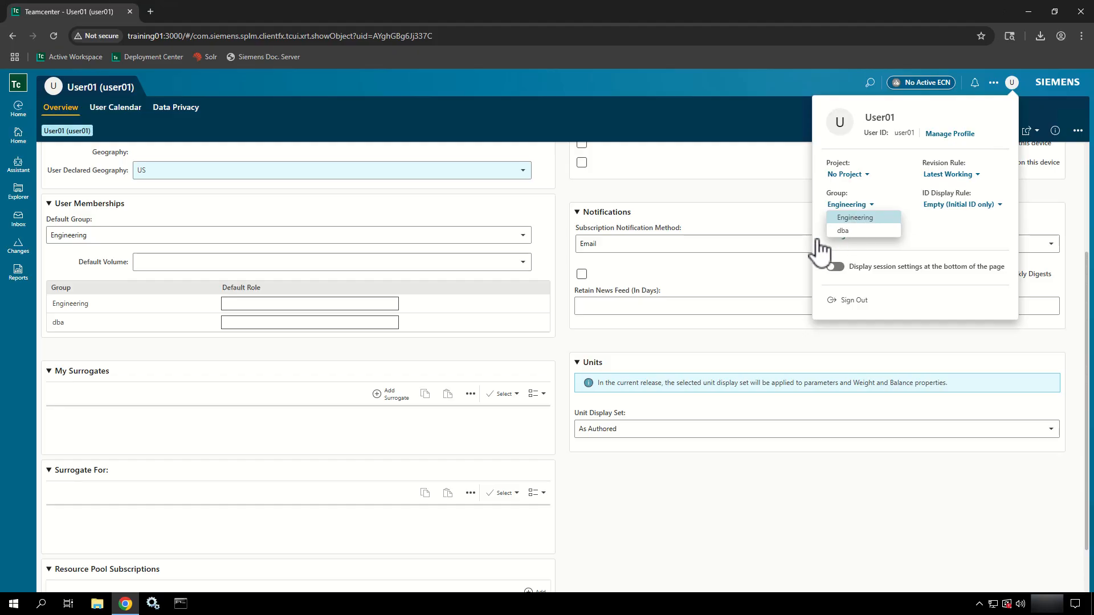
pyautogui.click(529, 238)
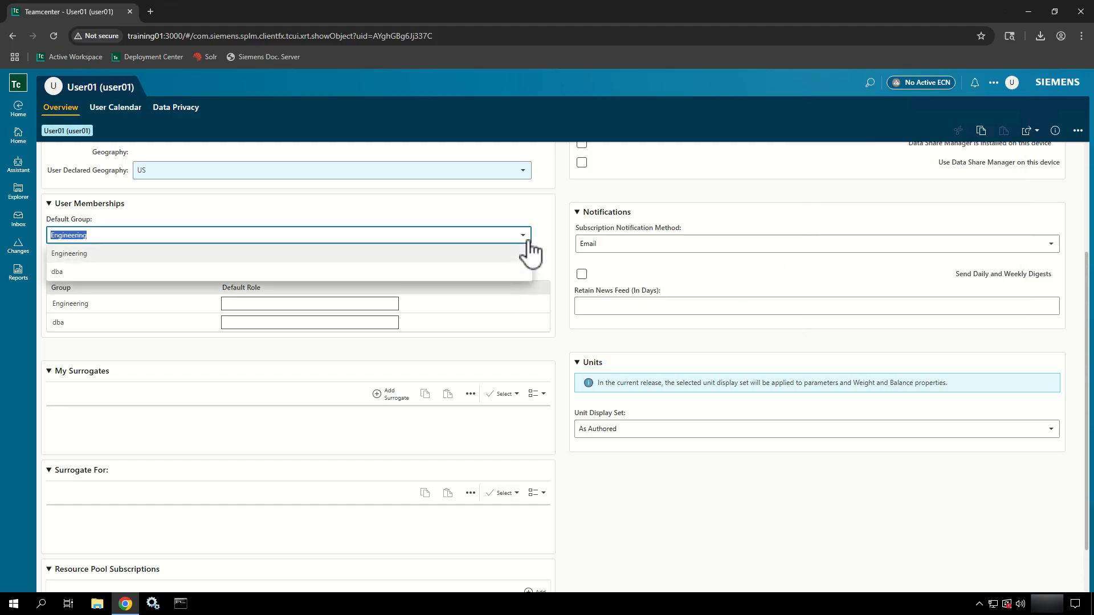
pyautogui.click(494, 257)
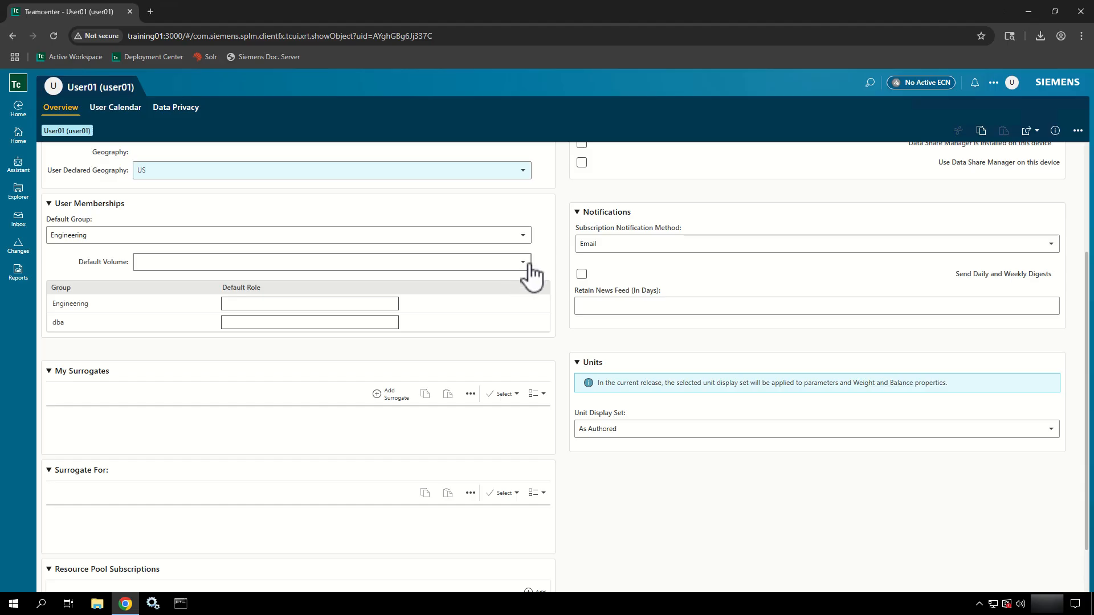
pyautogui.click(523, 263)
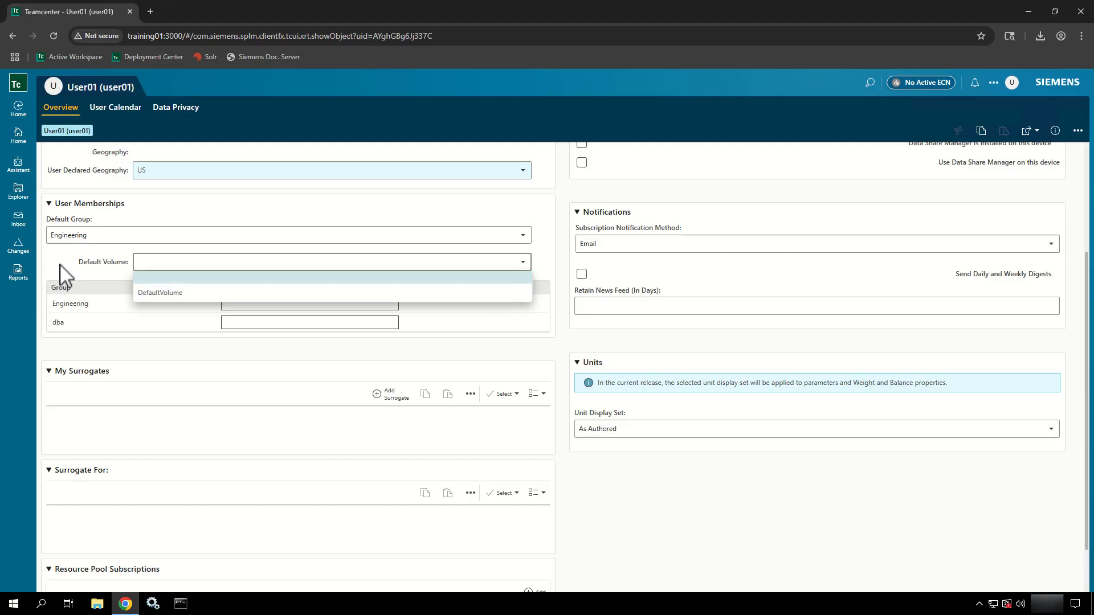
pyautogui.click(572, 194)
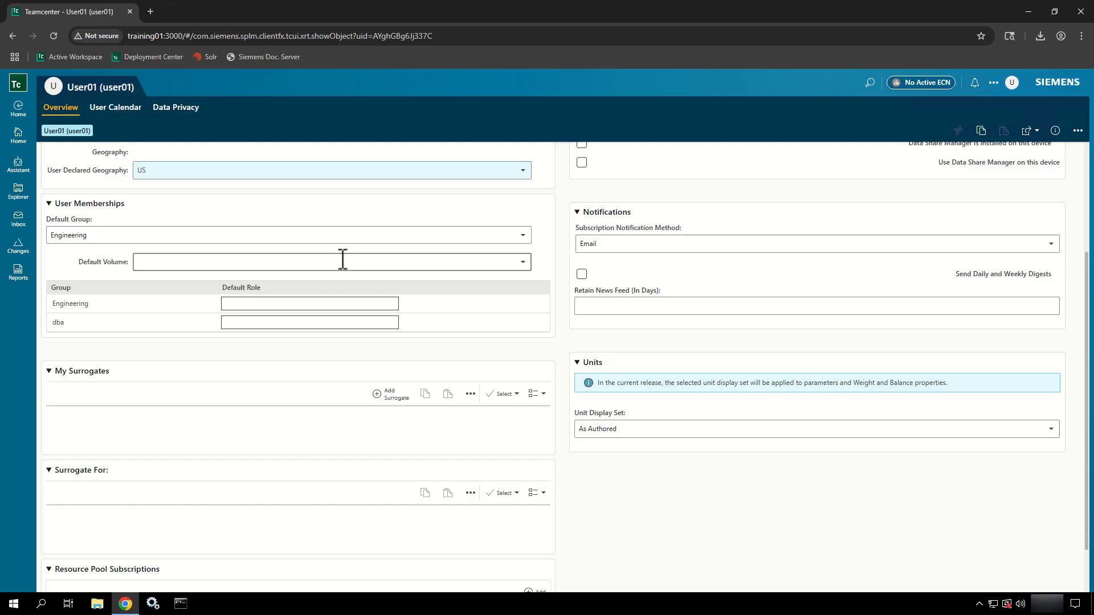
# - Check the session's available roles and keep Designer as Engineering's default role
pyautogui.click(104, 308)
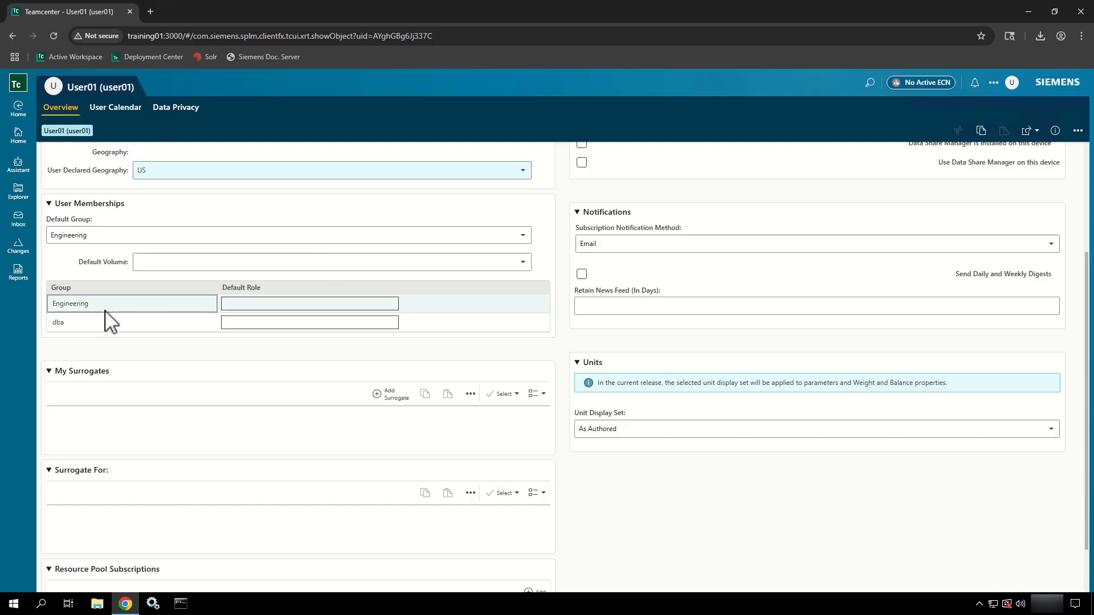
pyautogui.click(107, 326)
pyautogui.click(237, 303)
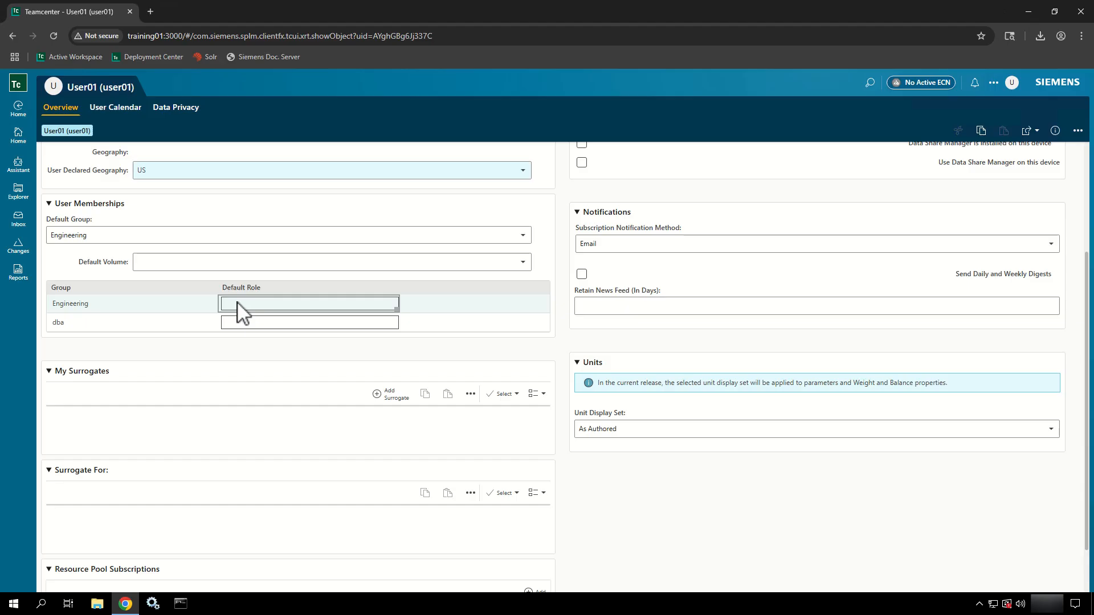
pyautogui.click(1011, 83)
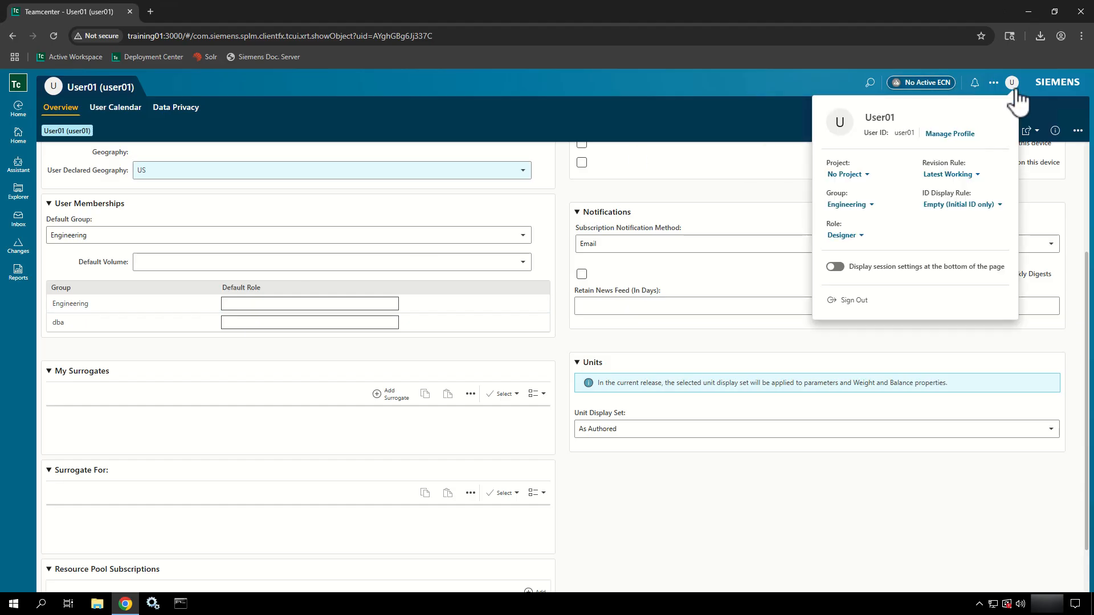
pyautogui.click(860, 235)
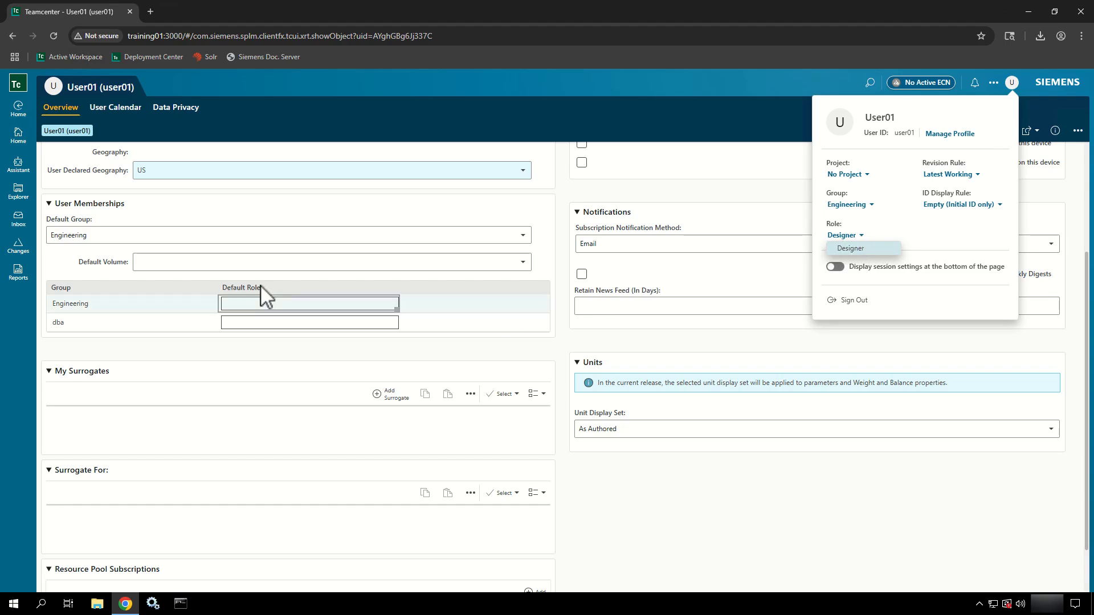
pyautogui.click(266, 303)
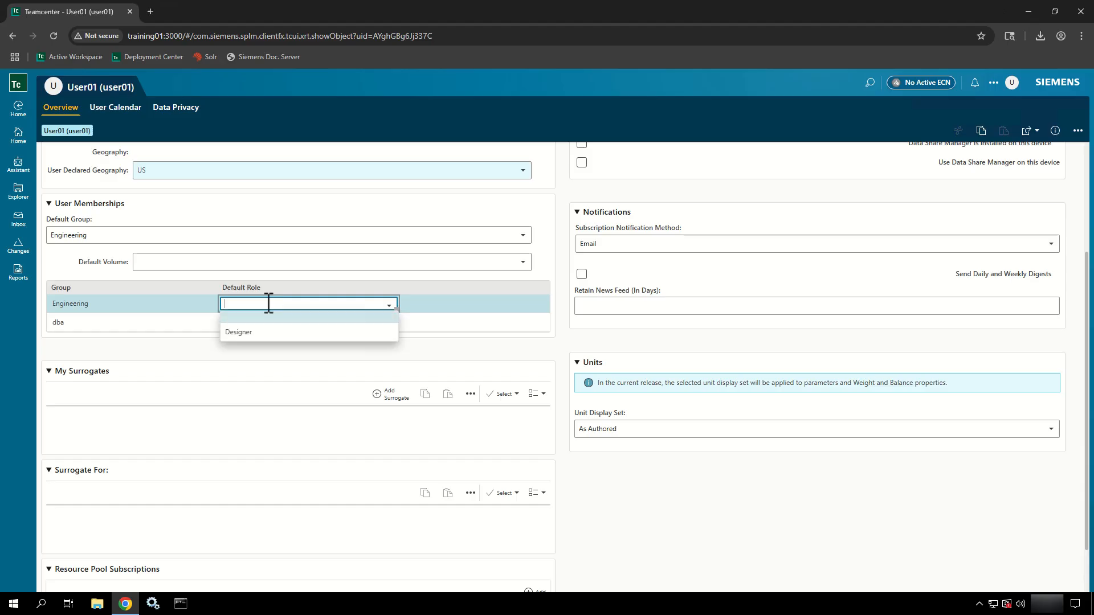
pyautogui.click(281, 333)
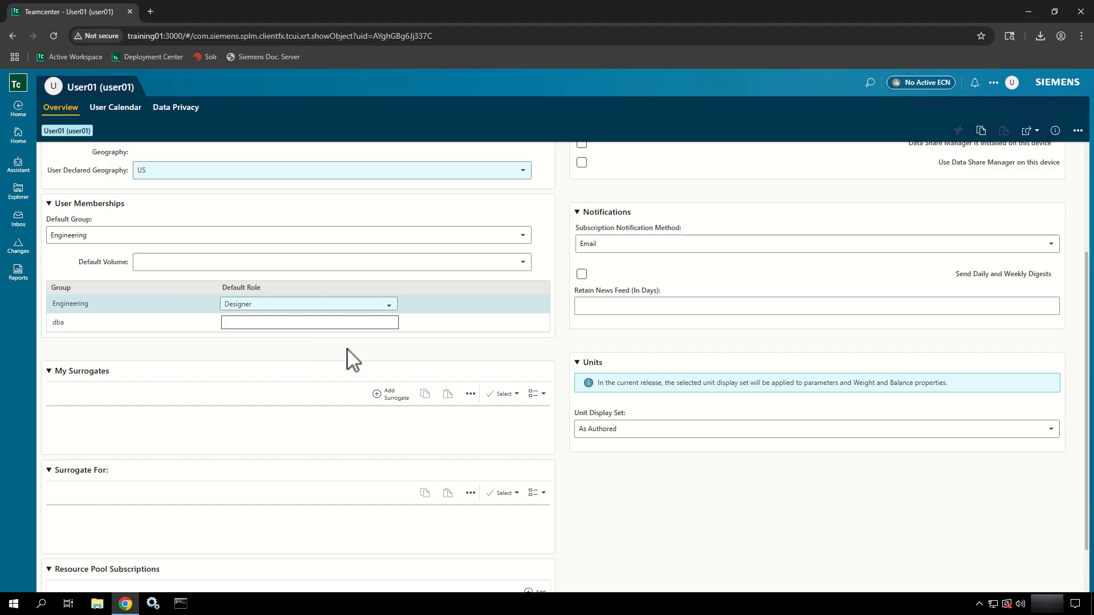
# - Set the dba membership's default role to DBA
pyautogui.click(389, 324)
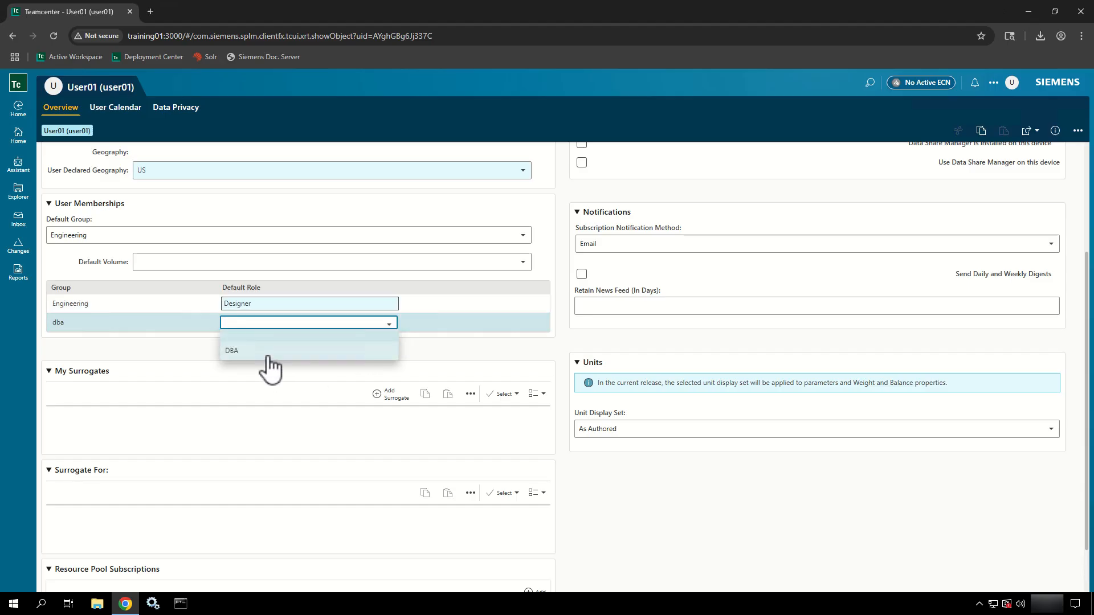
pyautogui.click(265, 359)
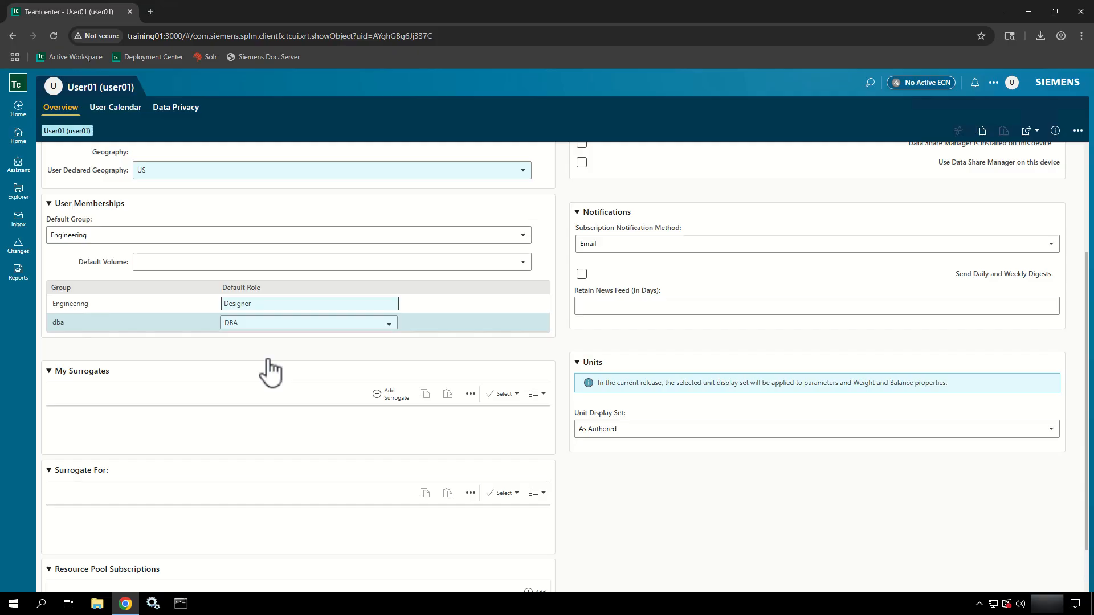
pyautogui.click(343, 357)
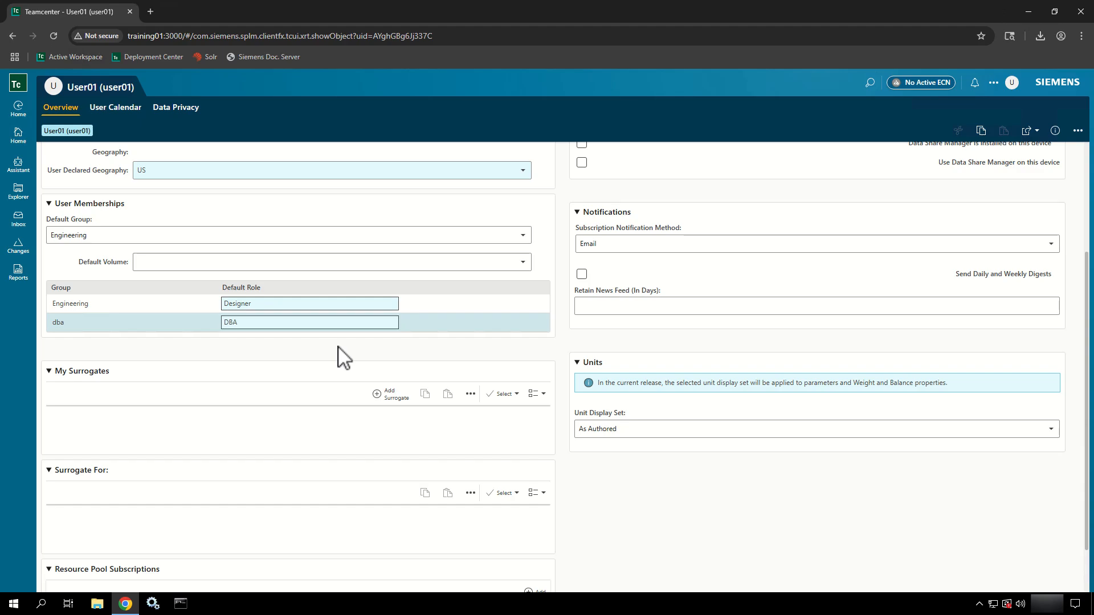
pyautogui.scroll(-1, 343, 358)
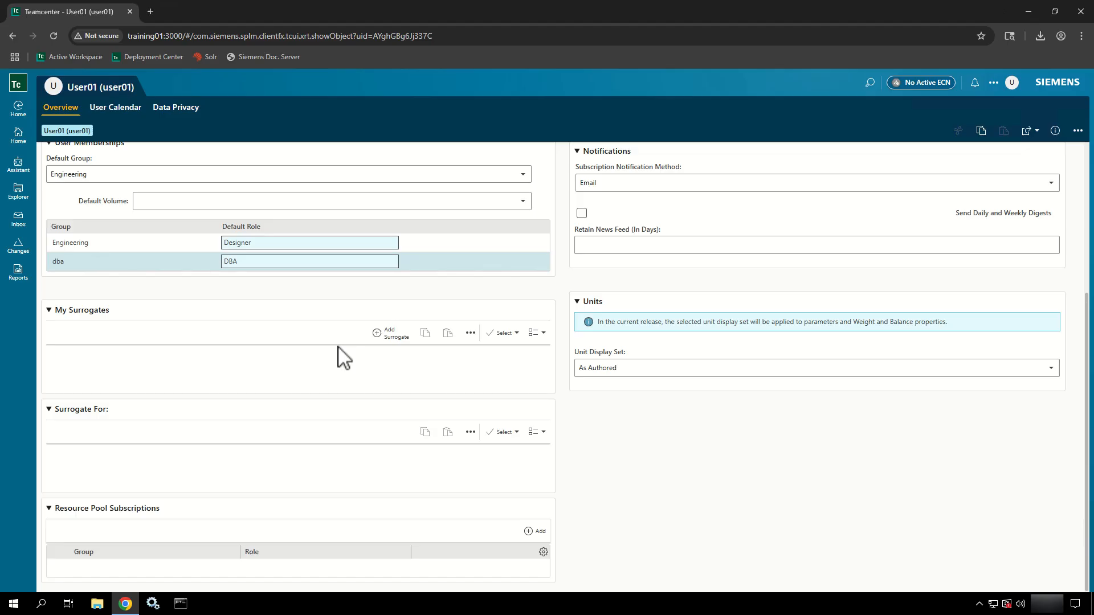
pyautogui.click(393, 333)
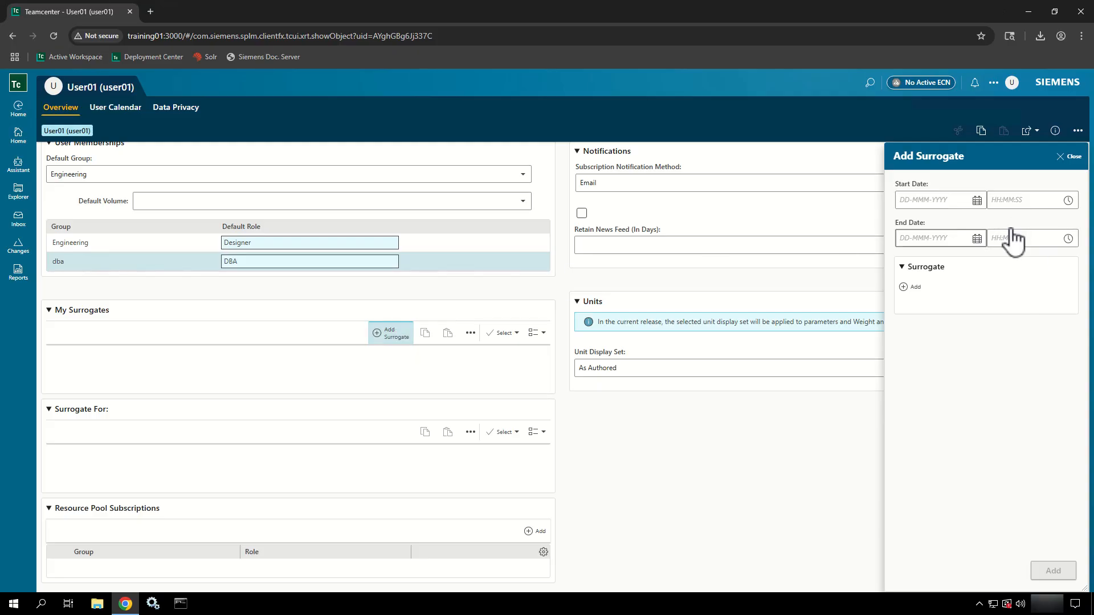
pyautogui.click(908, 287)
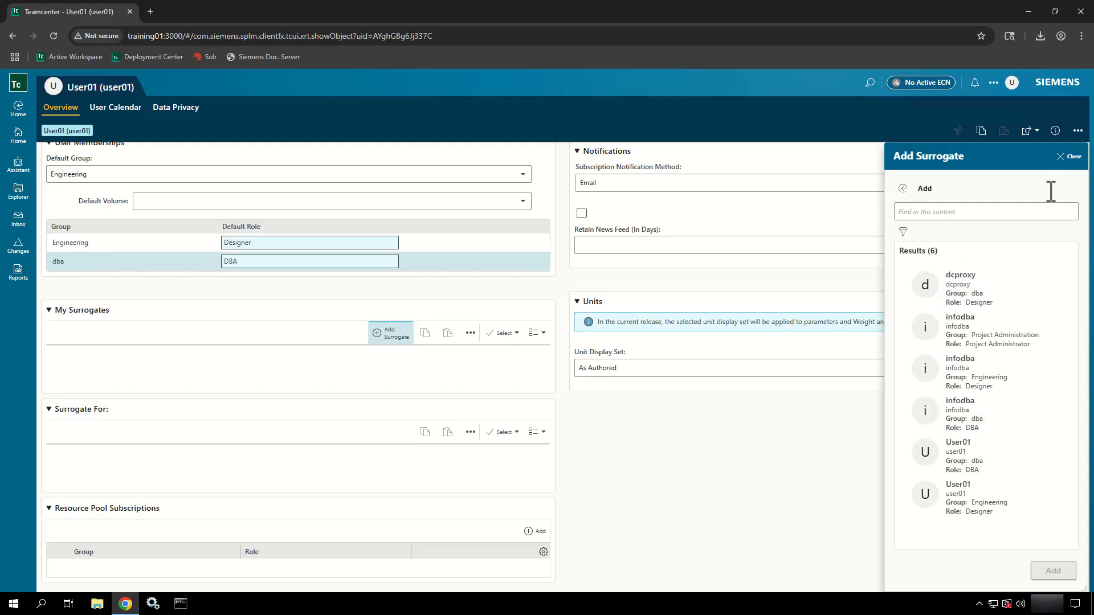
pyautogui.click(1068, 156)
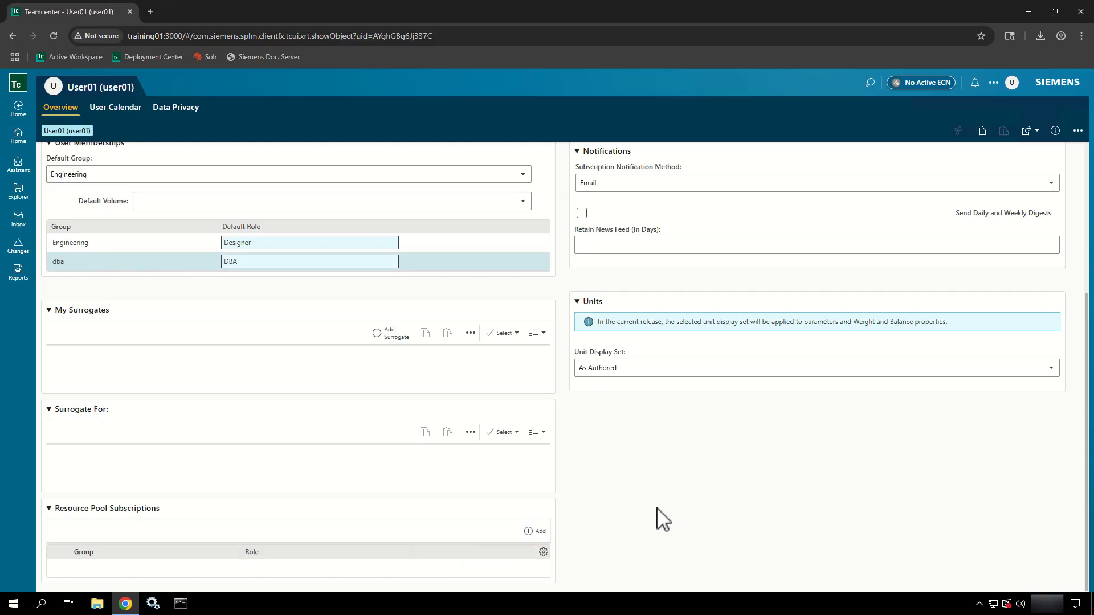
# - Set notifications to Email and News Feed with daily and weekly digests turned on
pyautogui.scroll(4, 663, 518)
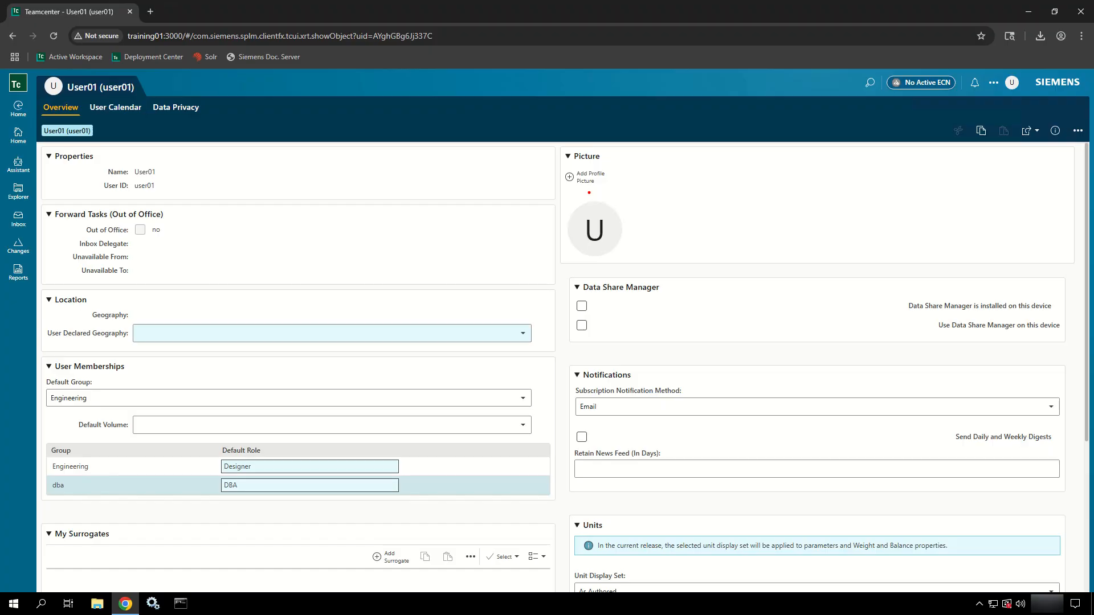
pyautogui.scroll(-2, 595, 245)
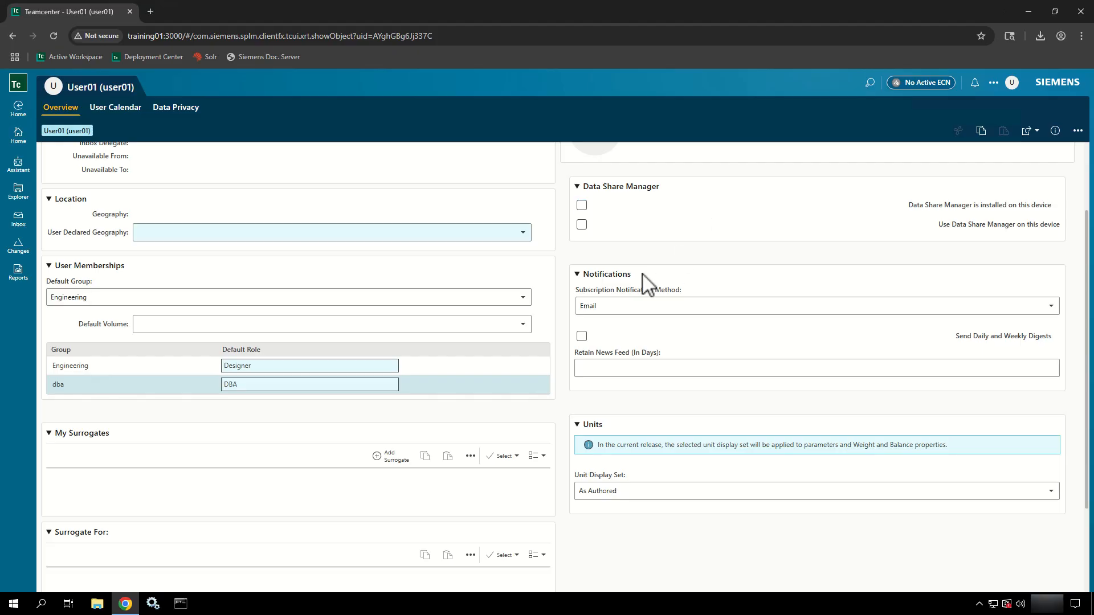
pyautogui.click(632, 308)
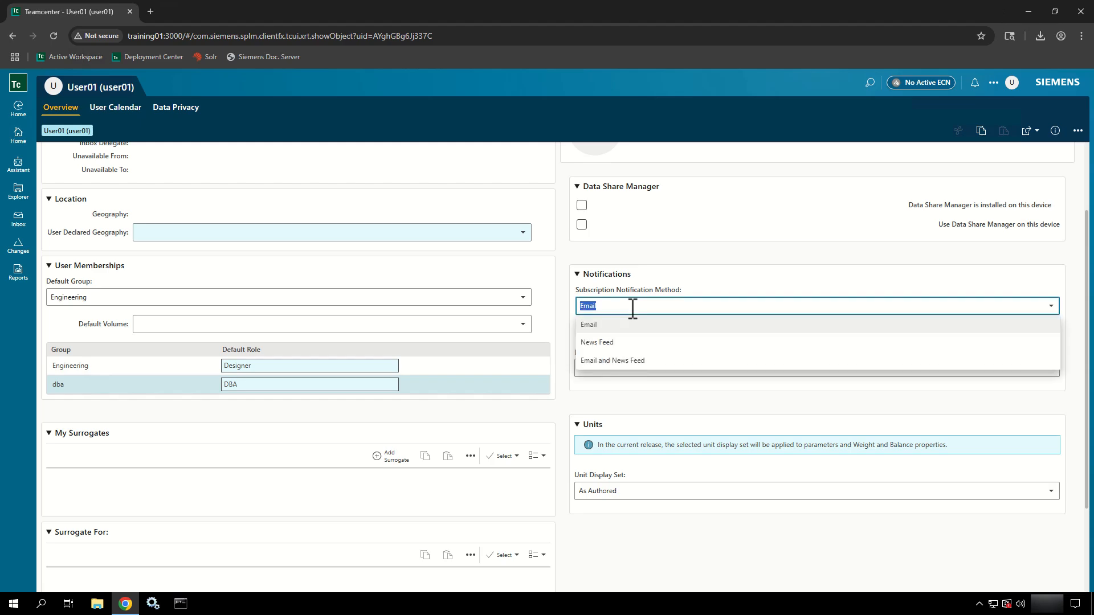
pyautogui.click(614, 362)
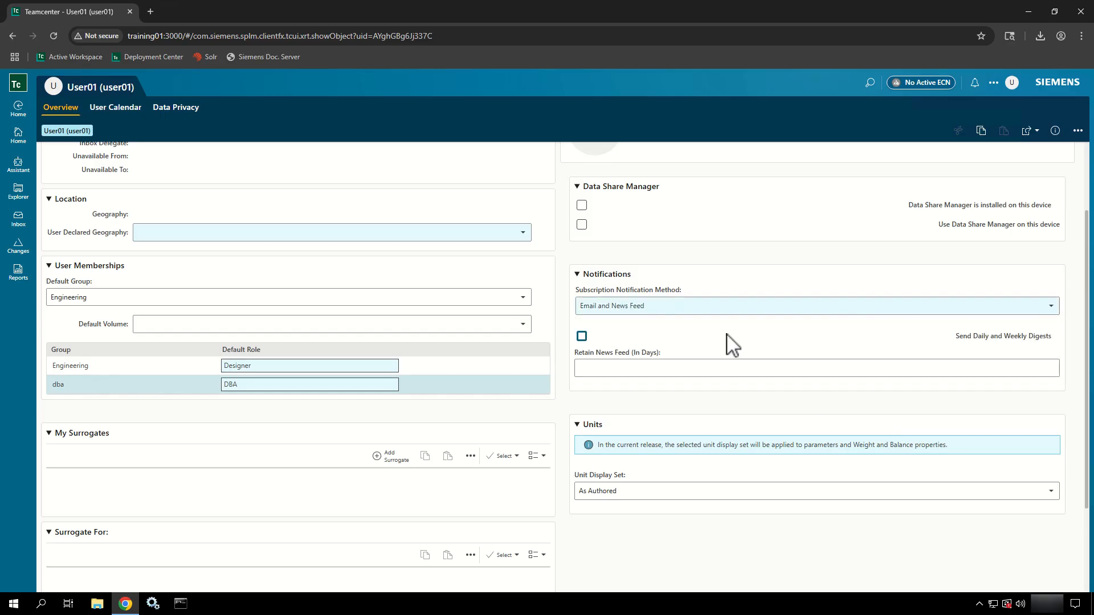
pyautogui.click(581, 337)
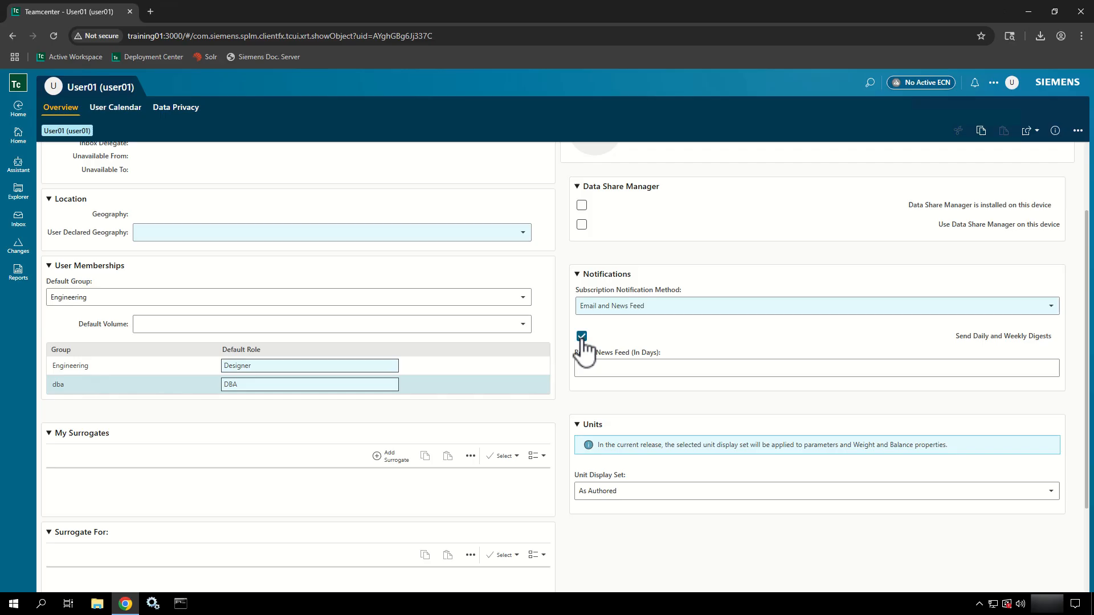
# - Retain the news feed for 3 days, leaving Unit Display Set as As Authored
pyautogui.click(616, 367)
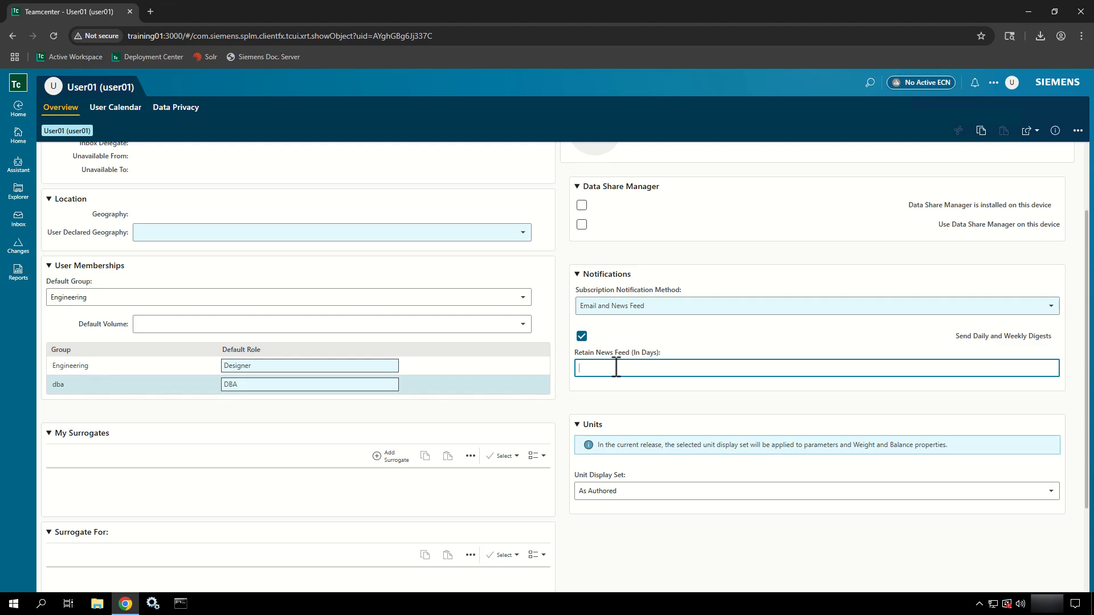
pyautogui.write('3')
pyautogui.click(614, 421)
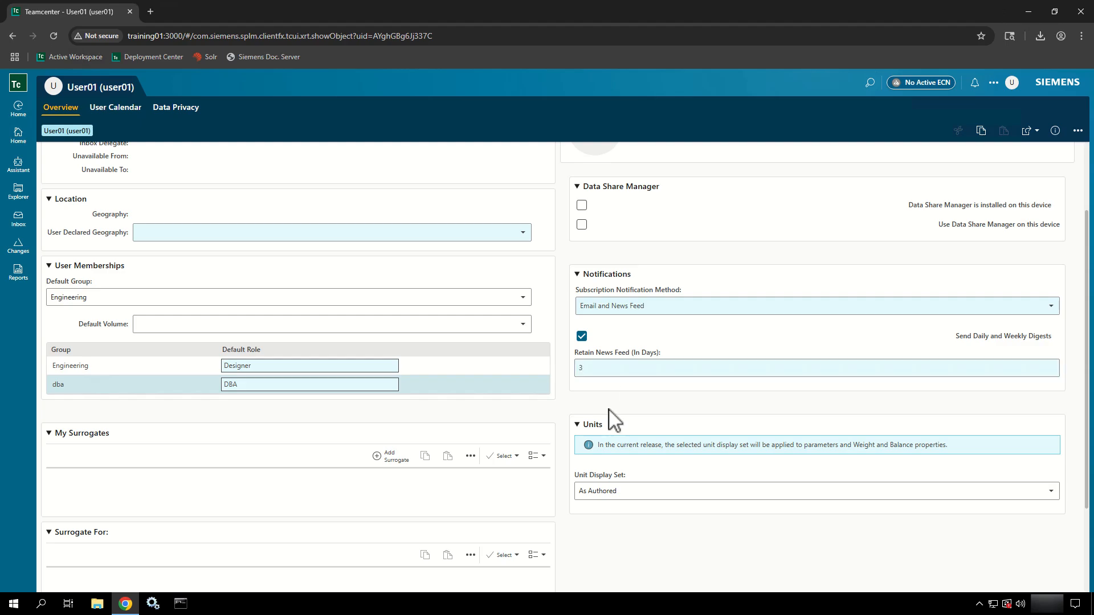
pyautogui.scroll(-2, 614, 421)
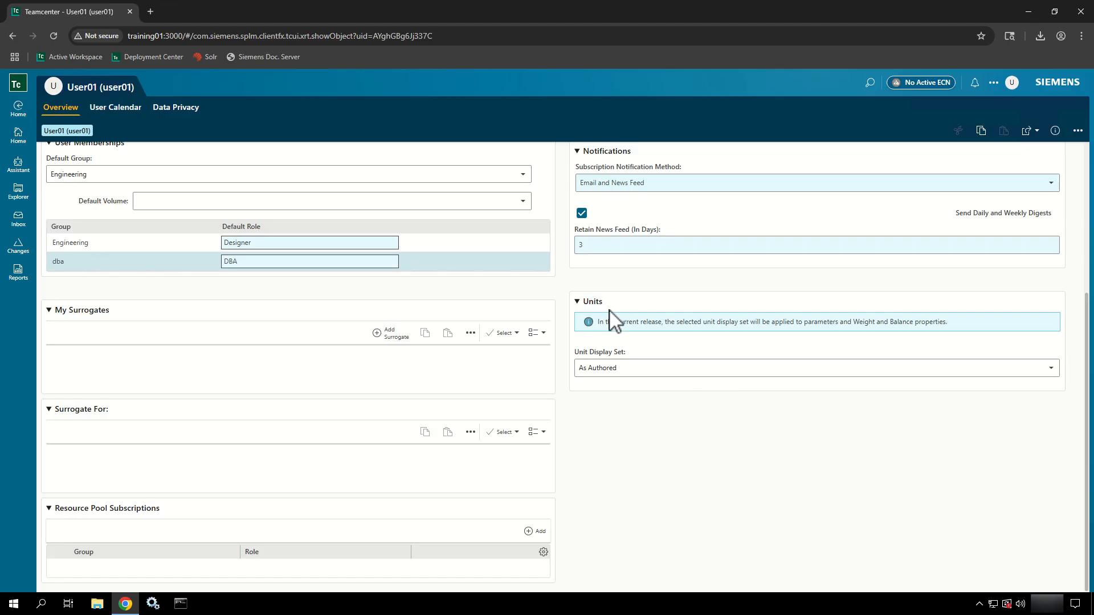
pyautogui.click(721, 372)
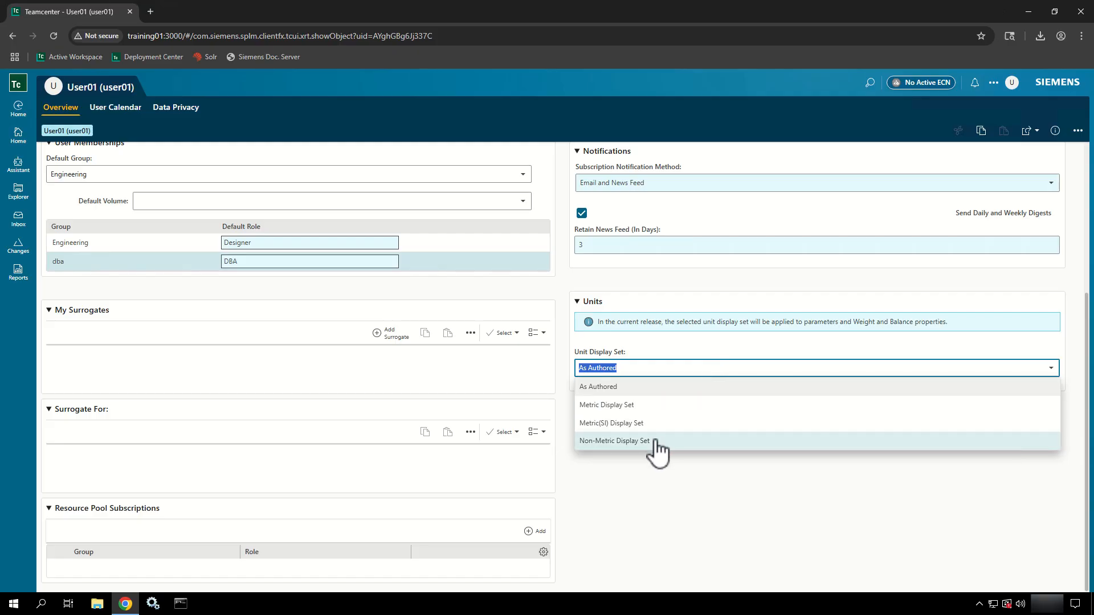
pyautogui.click(662, 392)
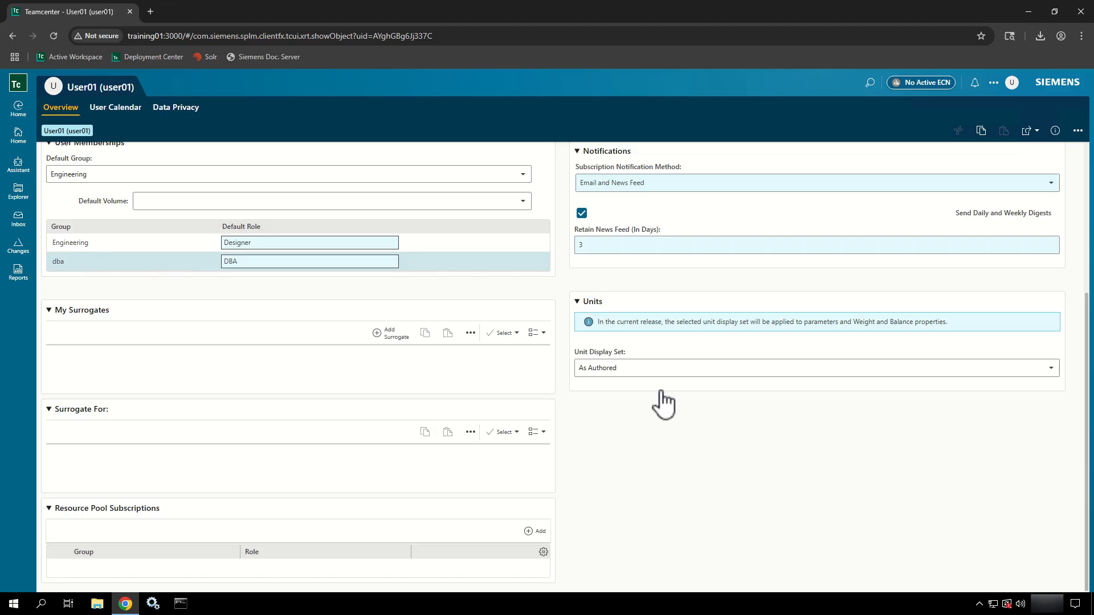
# - Save the edited User01 profile with Save Edits
pyautogui.click(1077, 132)
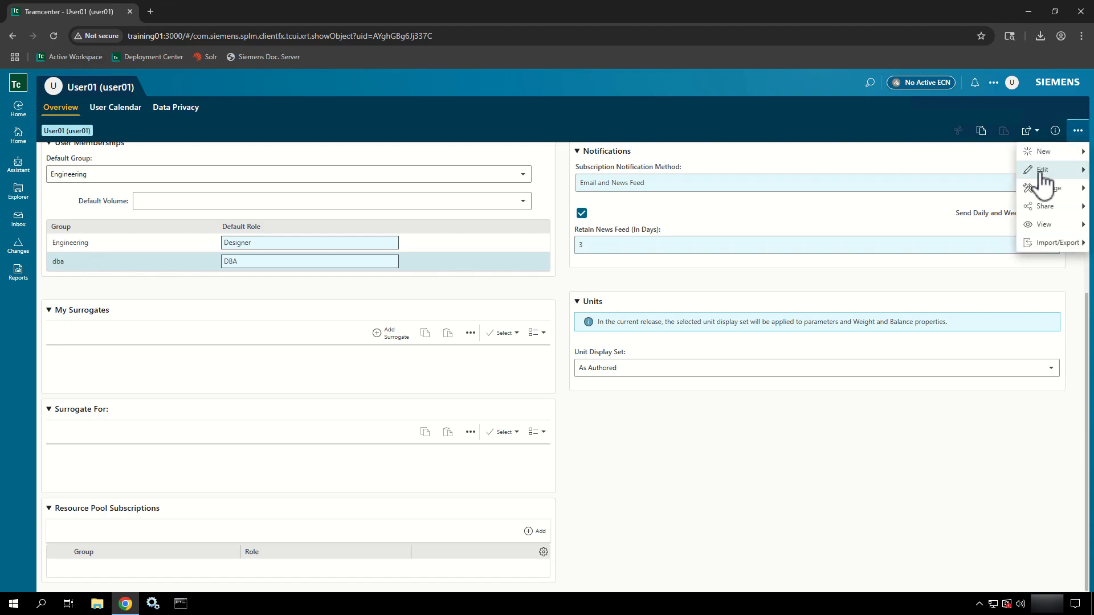
pyautogui.moveTo(1040, 173)
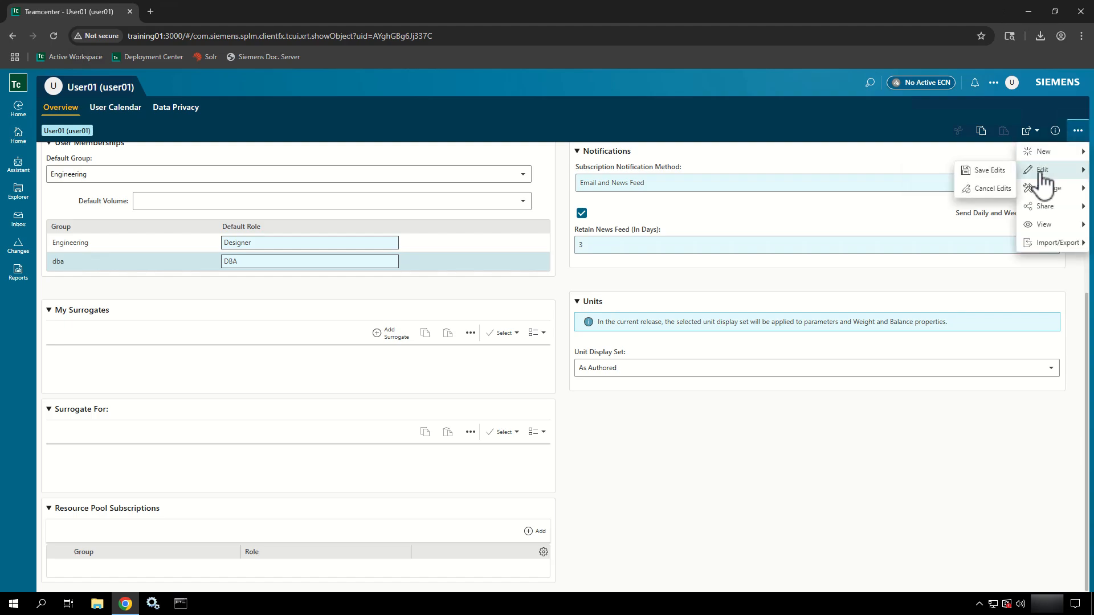
pyautogui.click(982, 176)
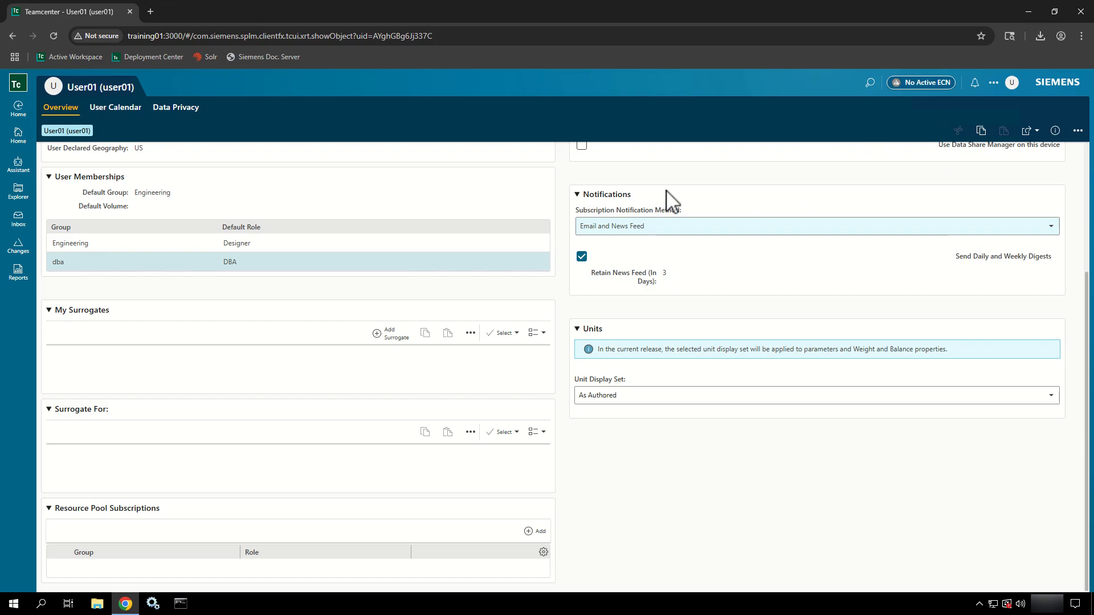
# - Change the account password by entering the current password, new password and its confirmation
pyautogui.click(1079, 131)
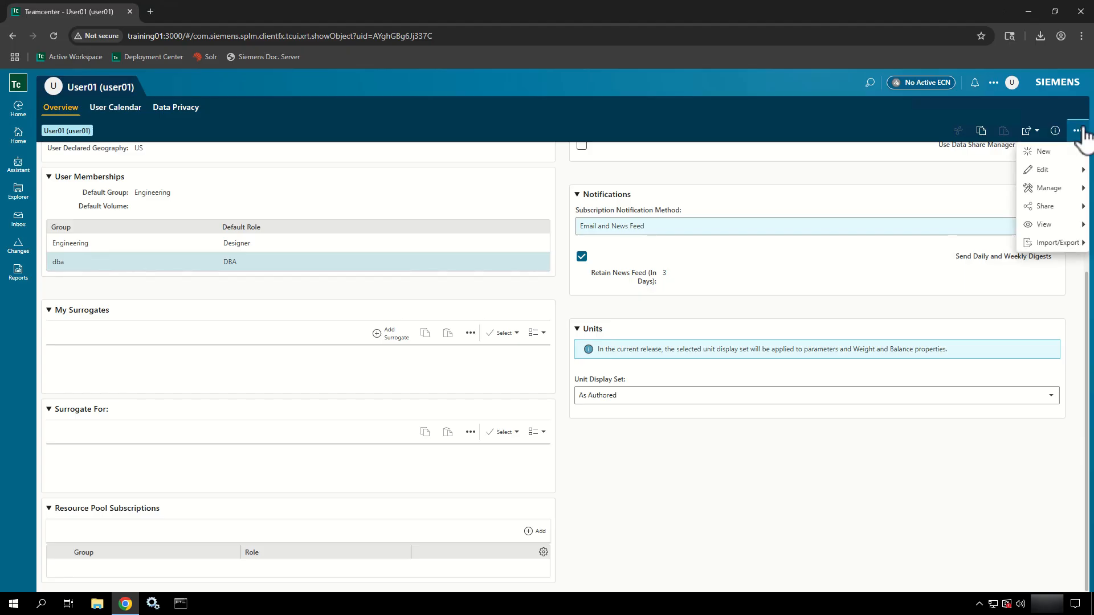
pyautogui.click(1047, 190)
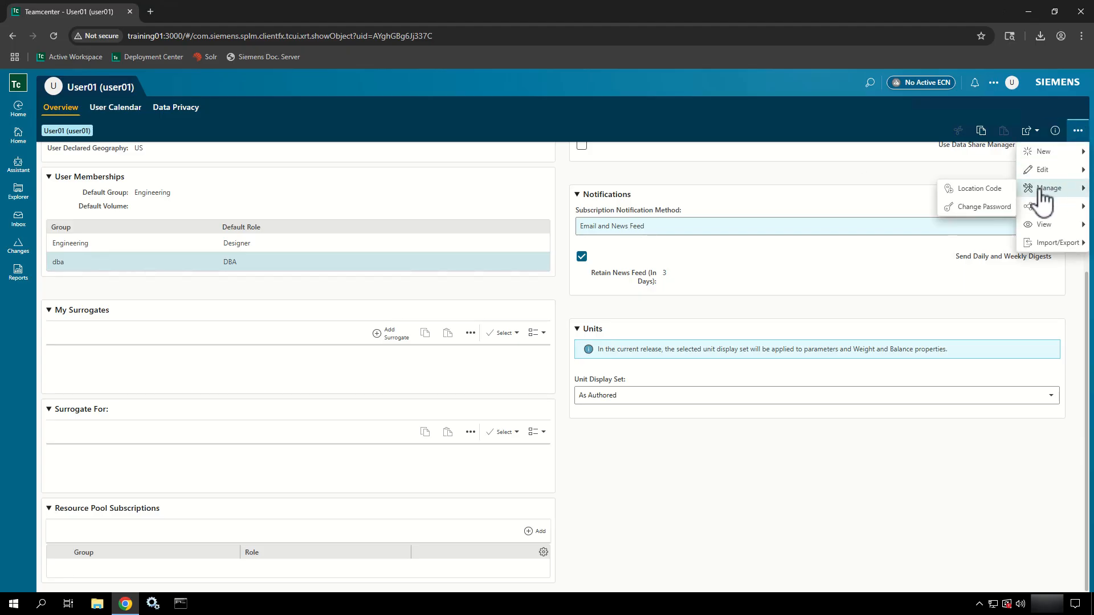
pyautogui.click(980, 208)
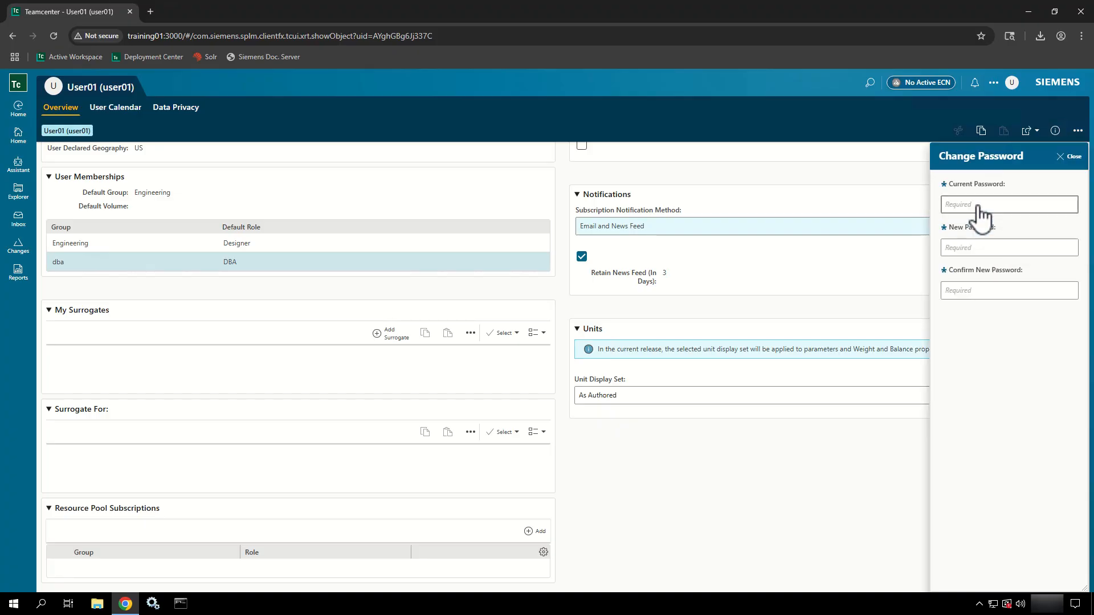
pyautogui.write('user01')
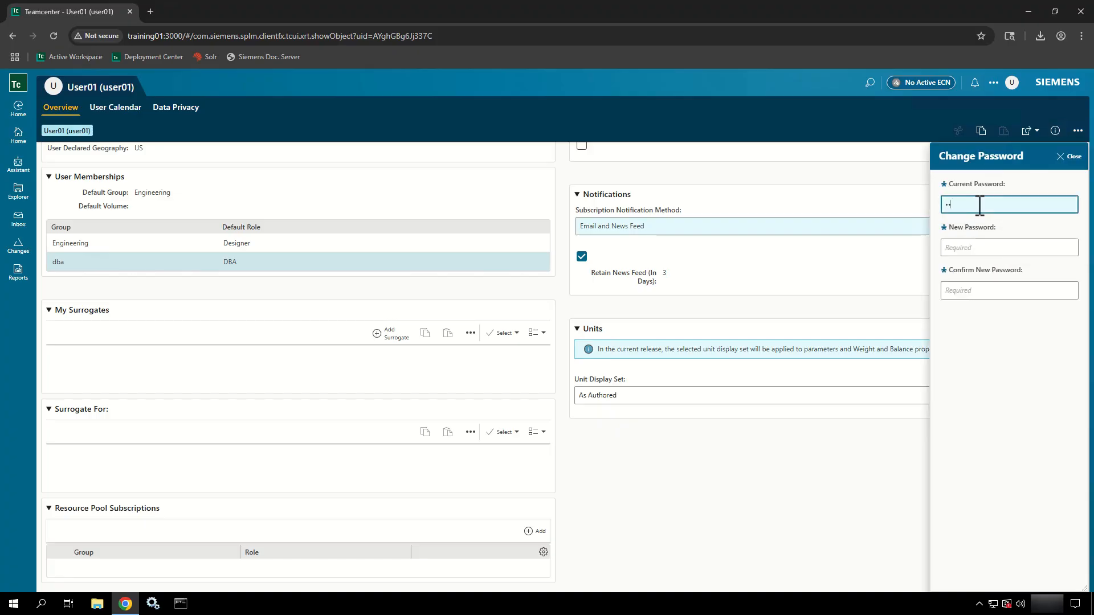
pyautogui.press('Tab')
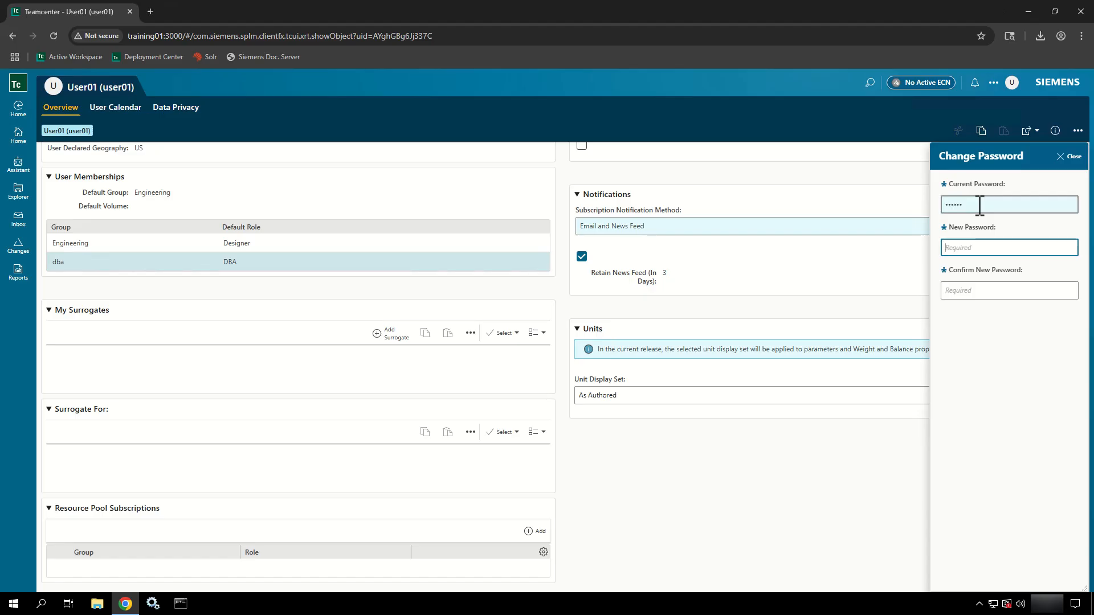
pyautogui.write('user01')
pyautogui.press('Tab')
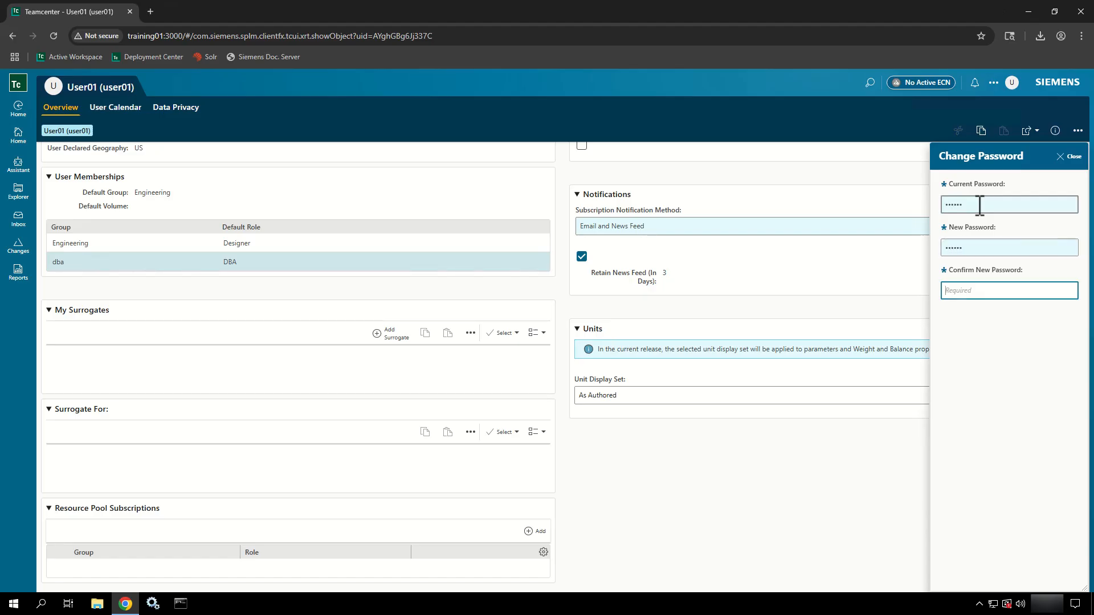
pyautogui.write('user')
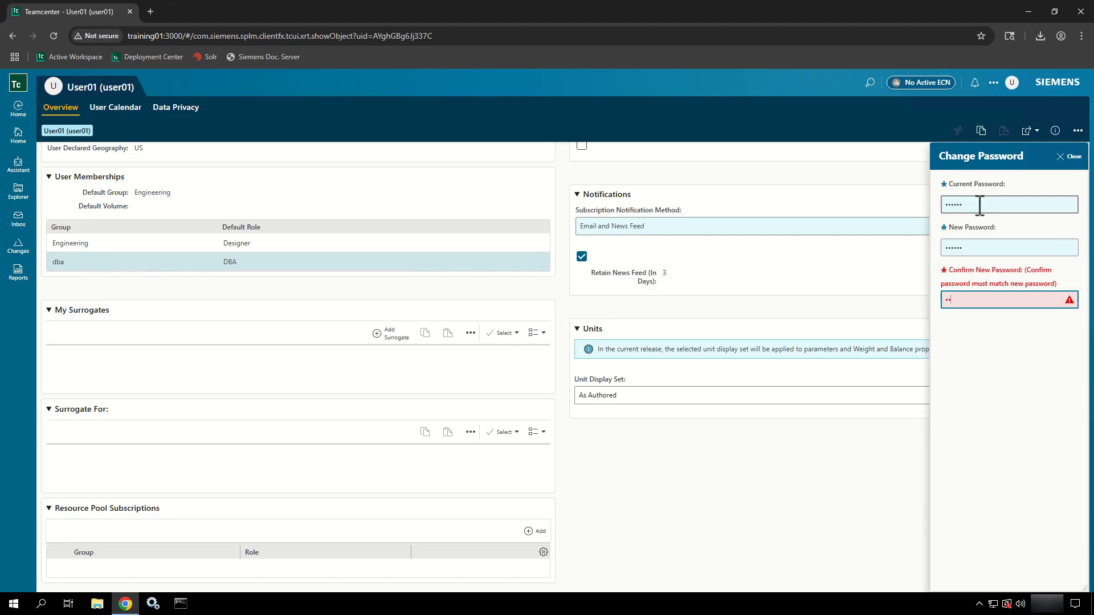
pyautogui.write('01')
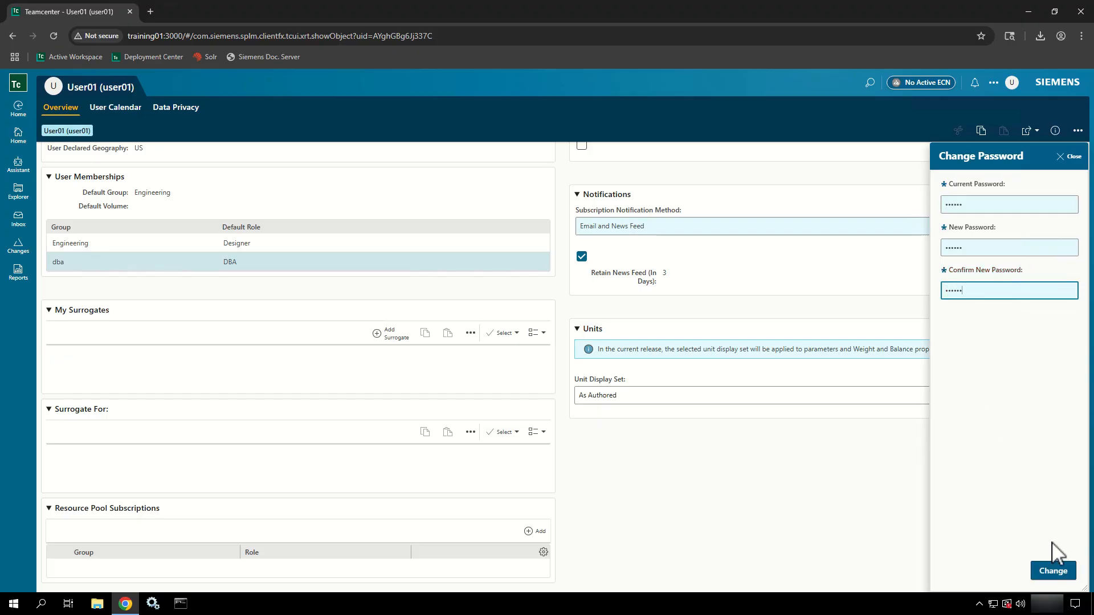
pyautogui.click(1047, 571)
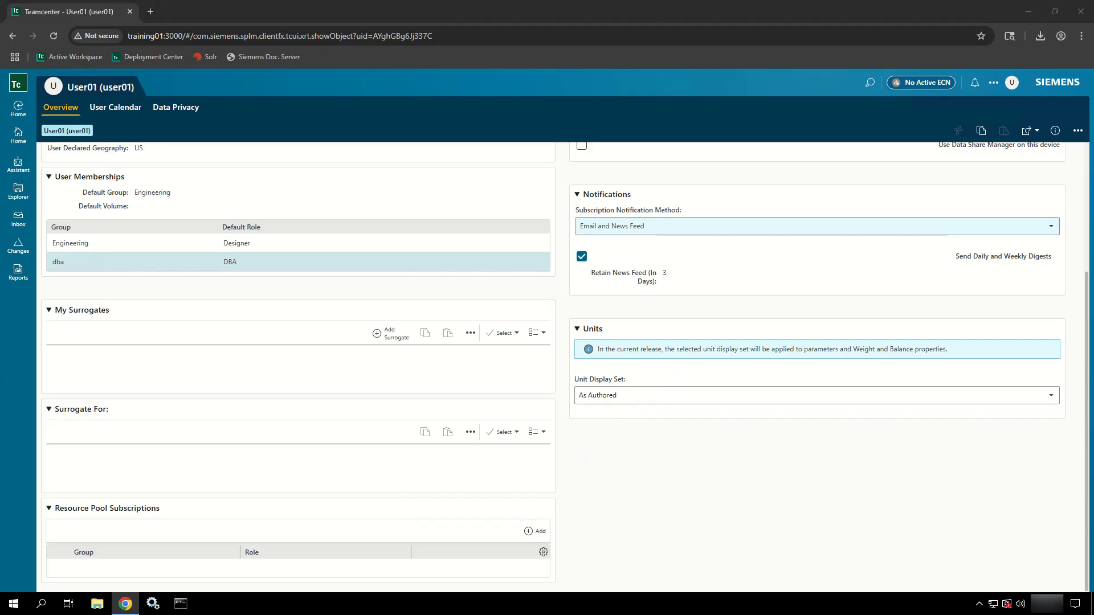
# - From Home, run a quick search for *Cutter*, then clear the search box
pyautogui.click(26, 143)
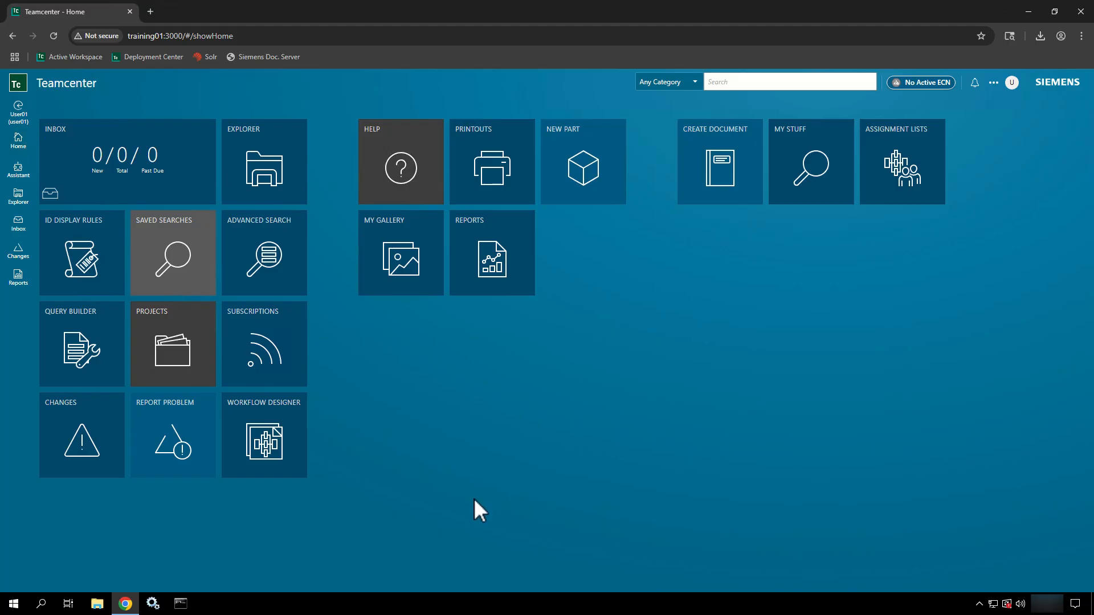
pyautogui.click(764, 82)
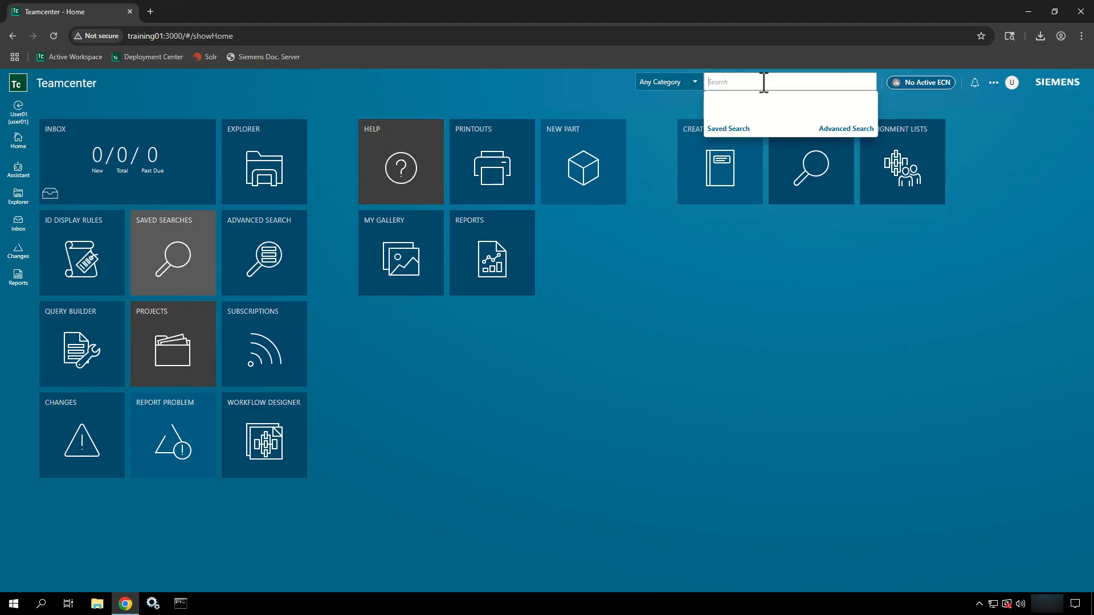
pyautogui.write('*Cuttee')
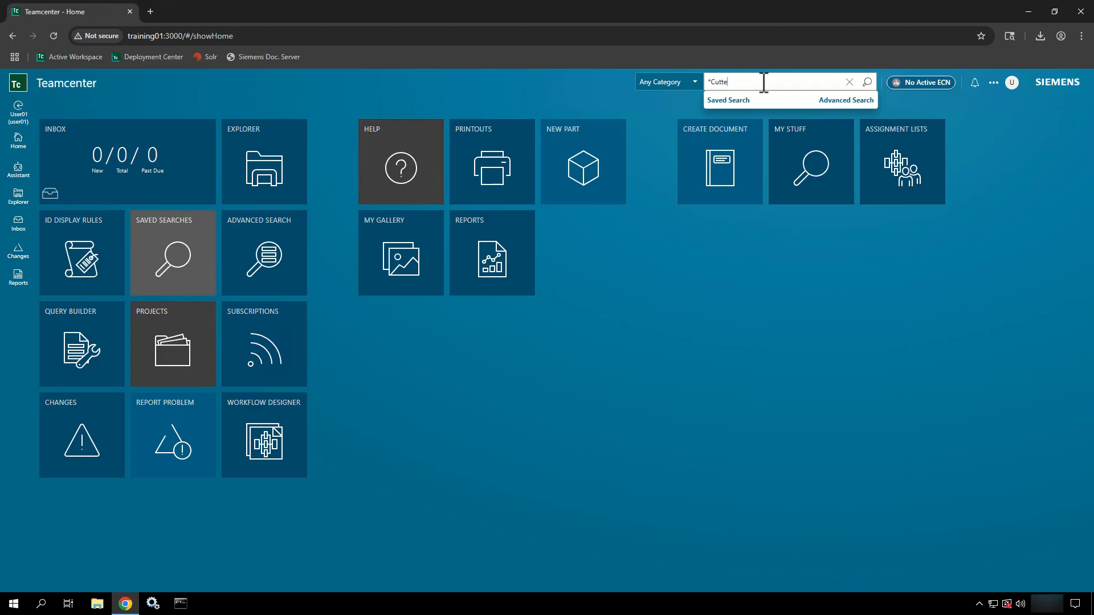
pyautogui.write('*')
pyautogui.press('Return')
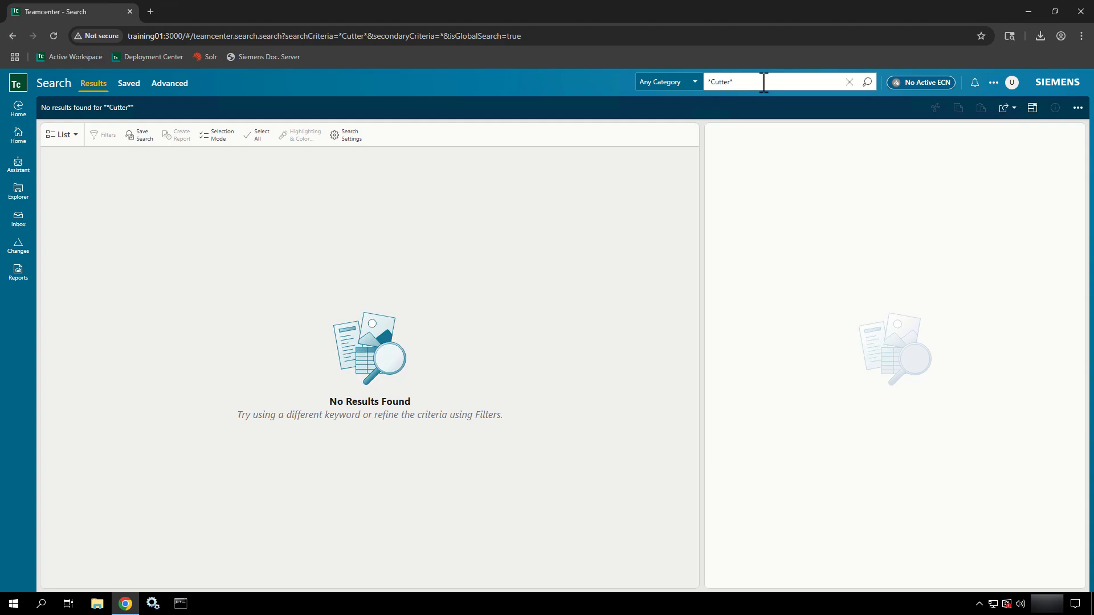
pyautogui.moveTo(763, 81); pyautogui.dragTo(707, 83)
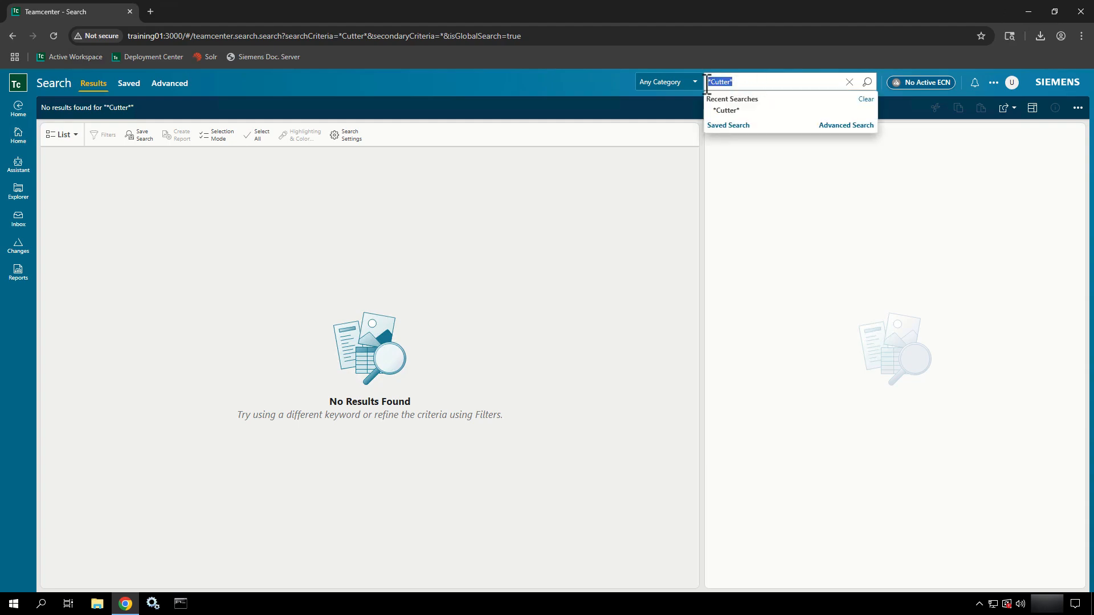
pyautogui.click(849, 82)
# - Run an Advanced Search for Item ID 09, returning 59 results
pyautogui.click(842, 126)
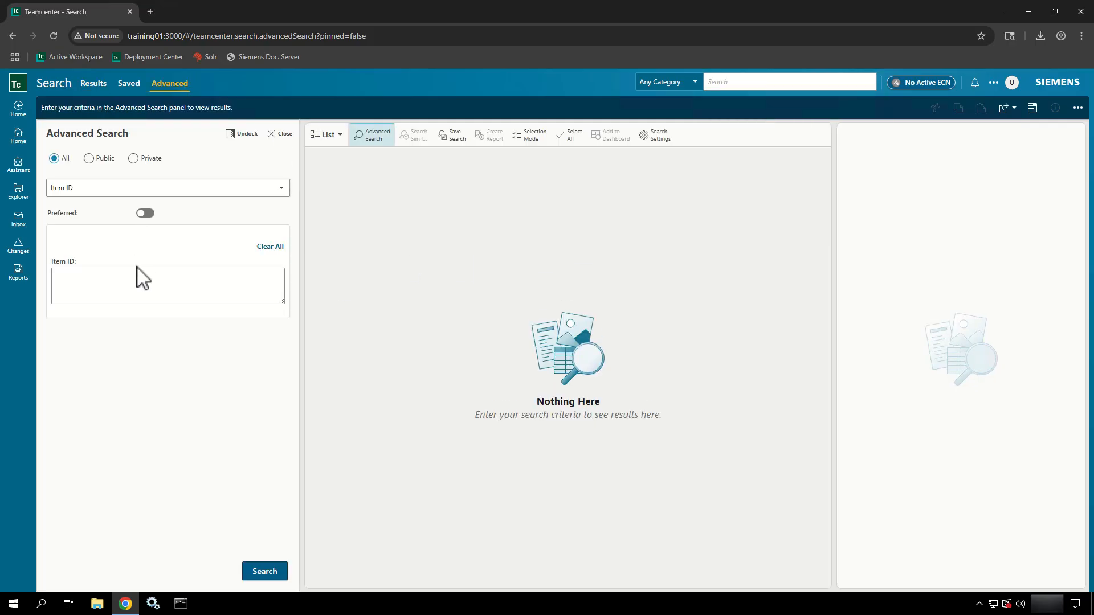
pyautogui.click(137, 292)
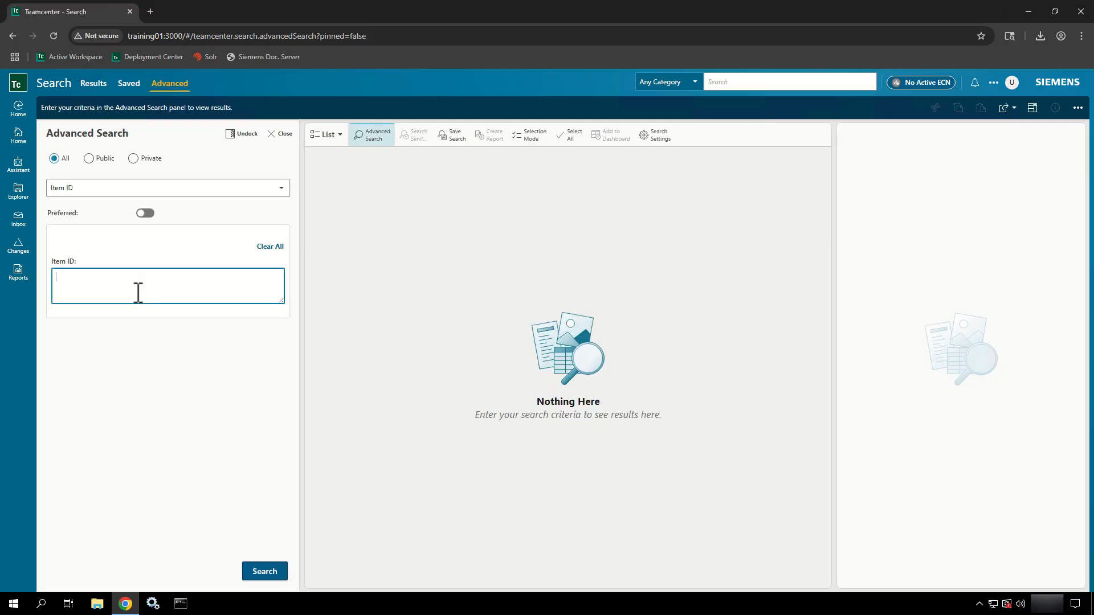
pyautogui.write('09*')
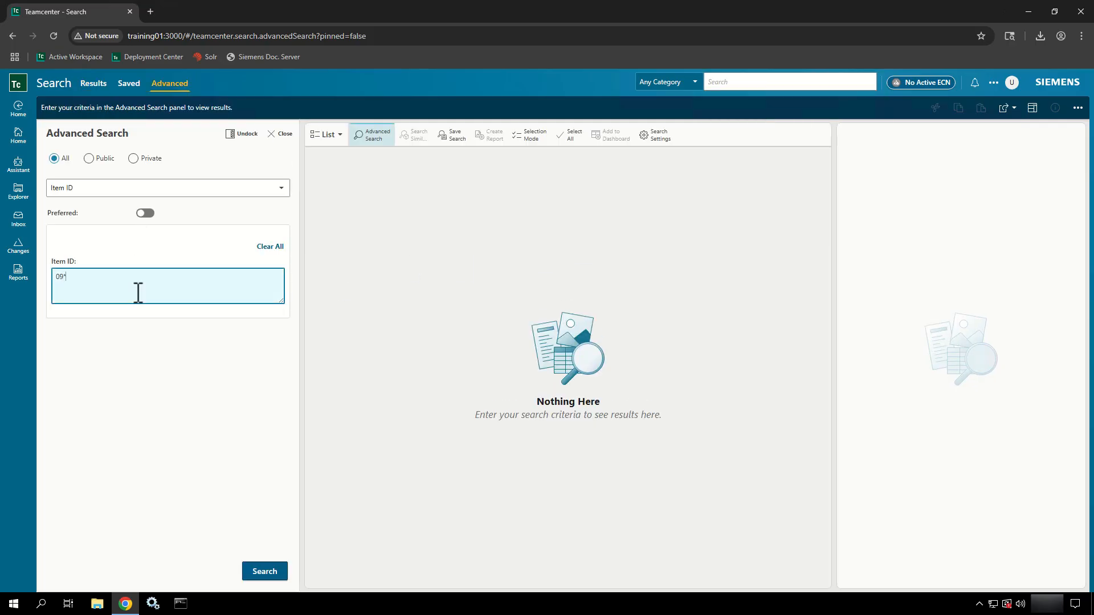
pyautogui.press('Return')
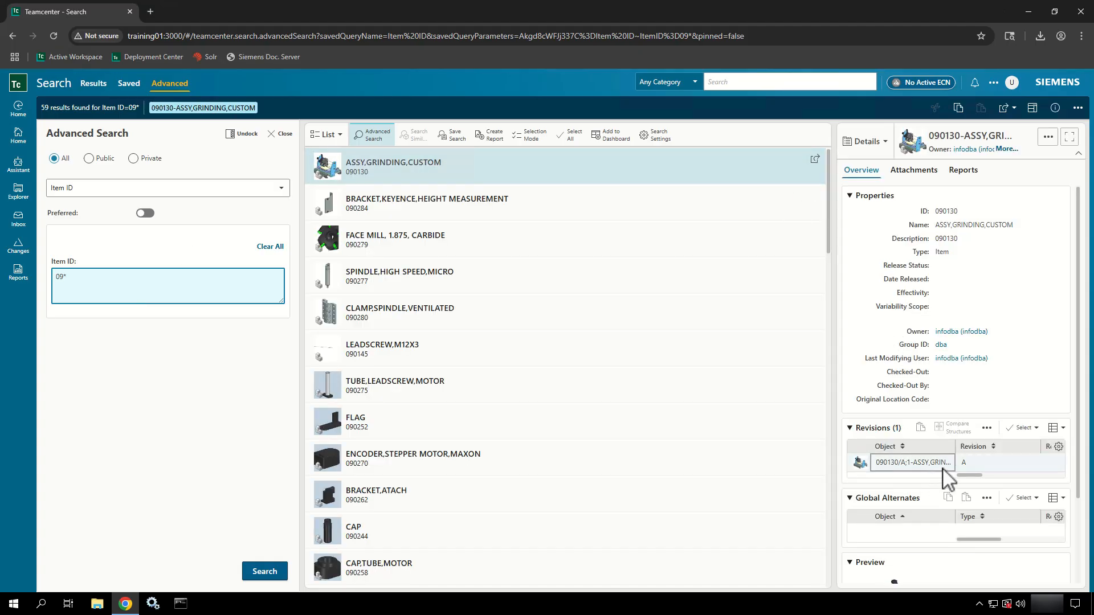
# - Open revision 090130/A and widen the Details panel to reveal its preview image
pyautogui.click(946, 464)
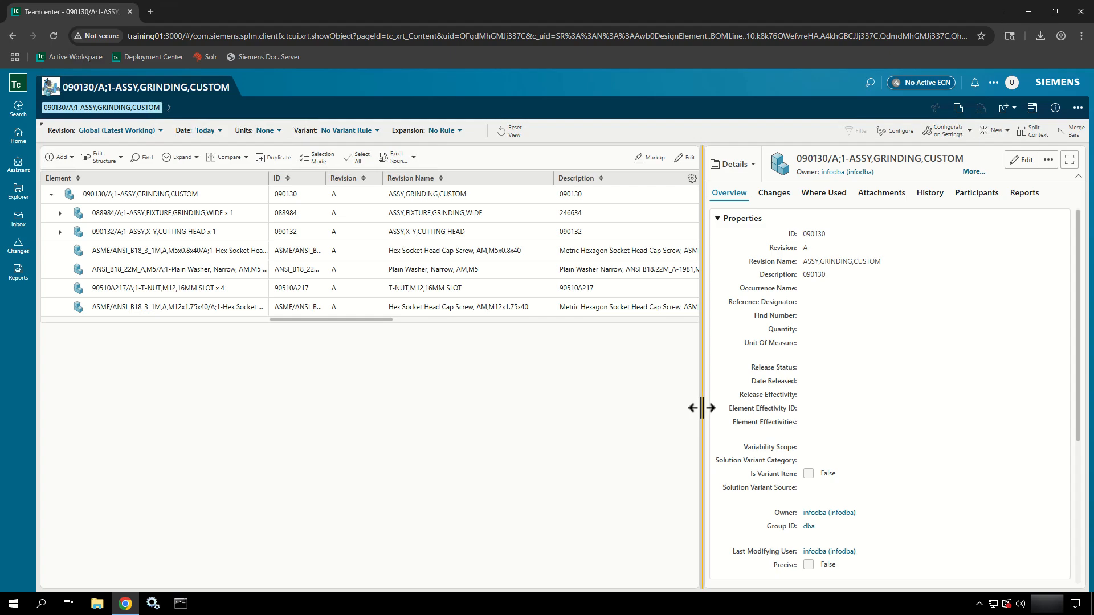
pyautogui.moveTo(701, 410); pyautogui.dragTo(500, 391)
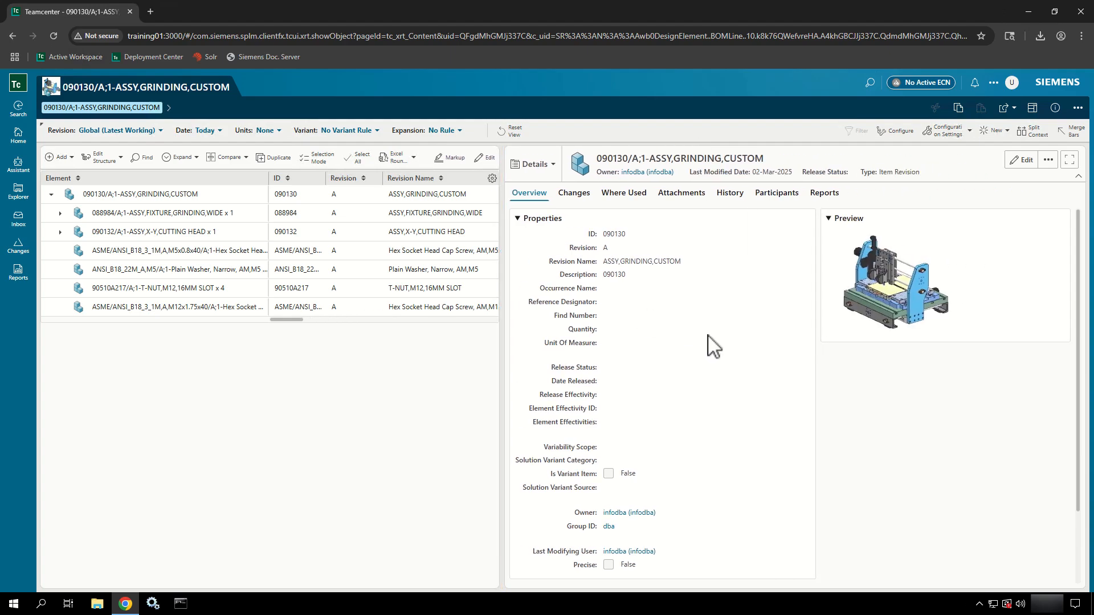
pyautogui.scroll(-2, 712, 345)
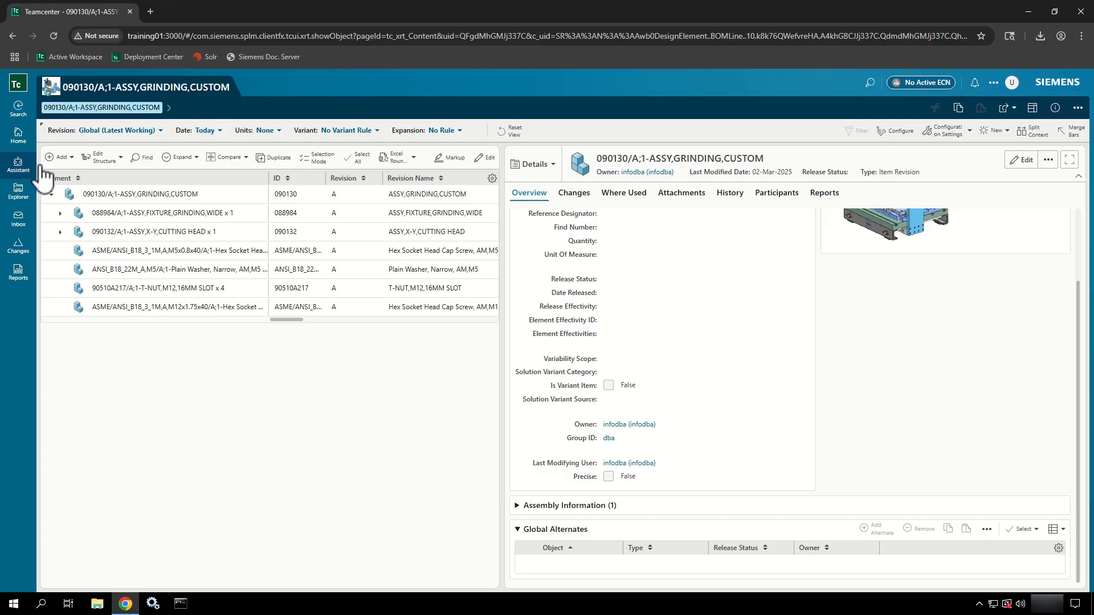
# - Select the top-level 090130 assembly row and open its summary properties via Edit > Summary
pyautogui.click(183, 195)
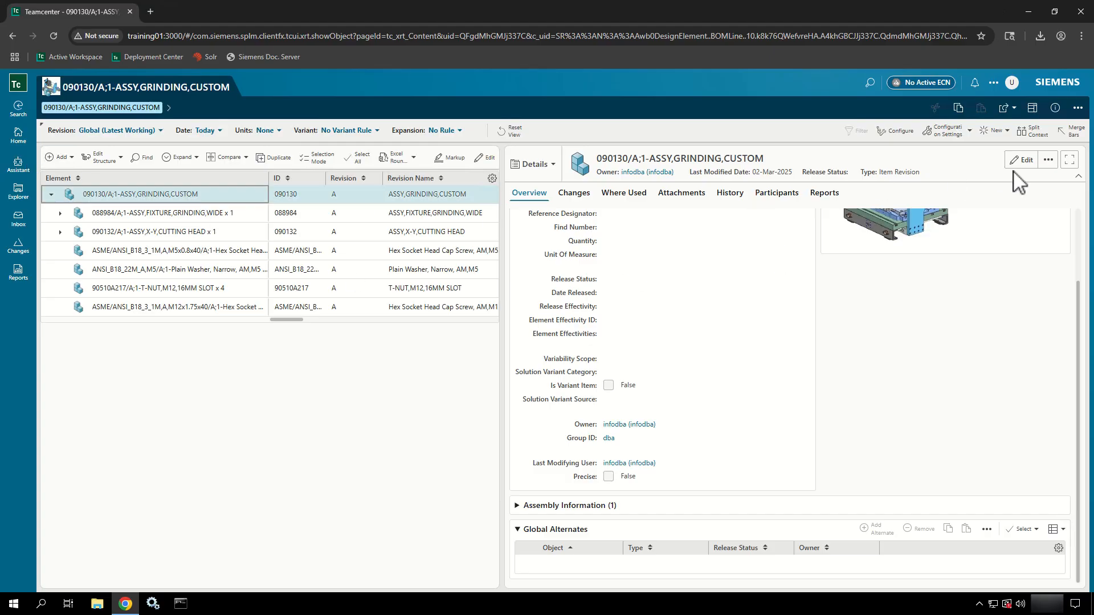
pyautogui.click(1077, 109)
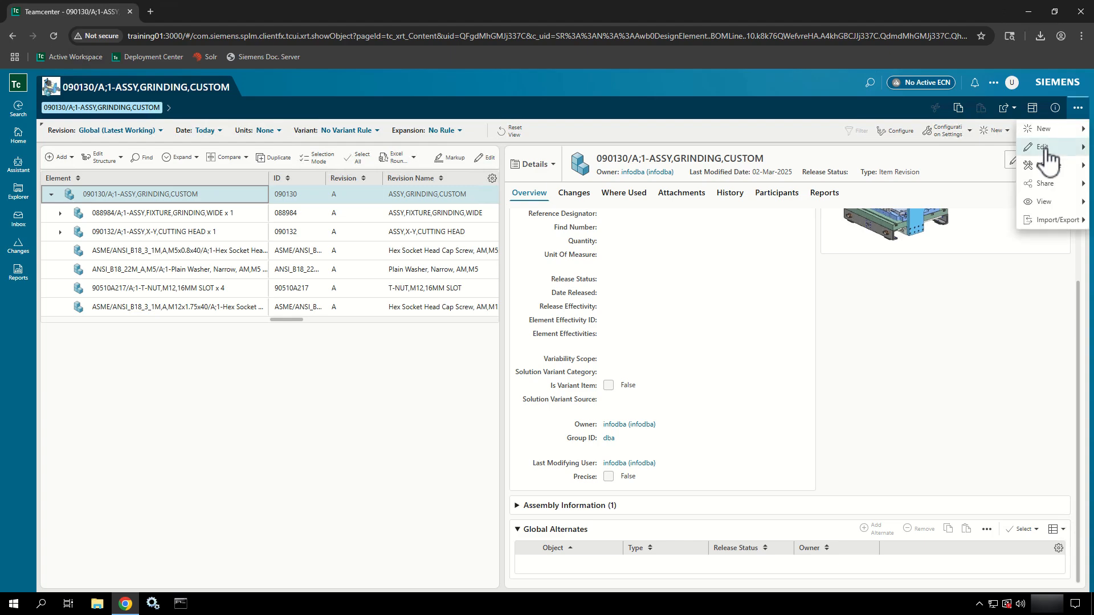
pyautogui.moveTo(1045, 148)
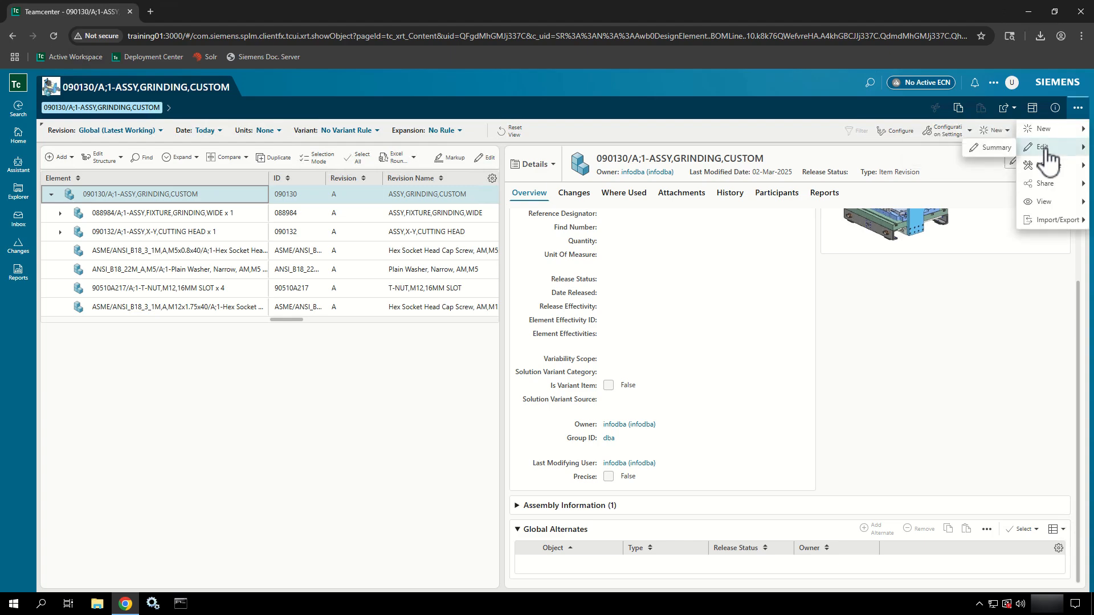
pyautogui.click(990, 151)
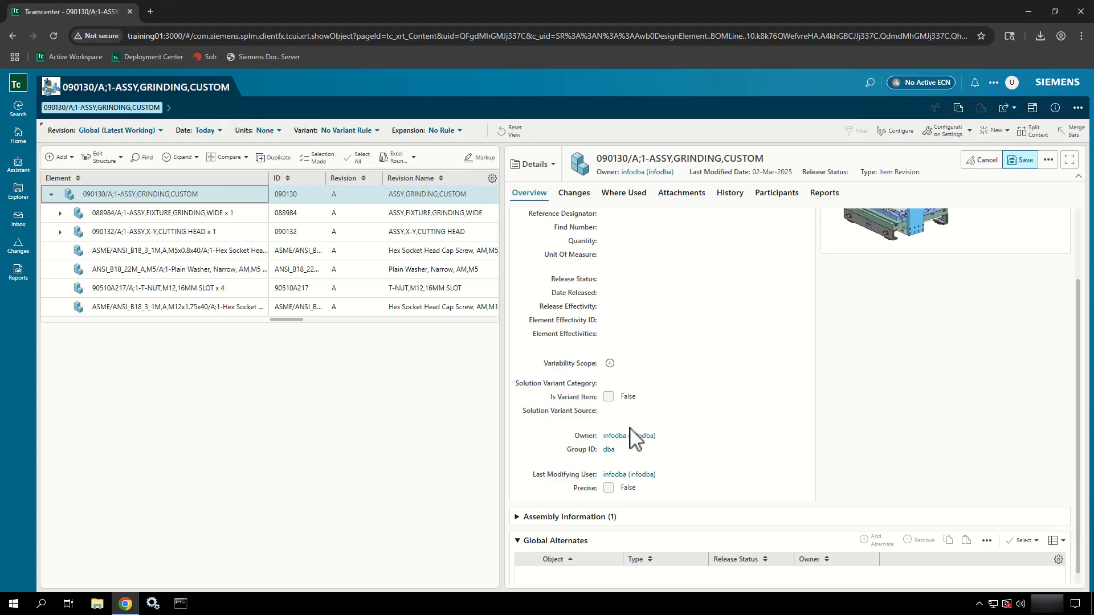
pyautogui.scroll(-1, 636, 439)
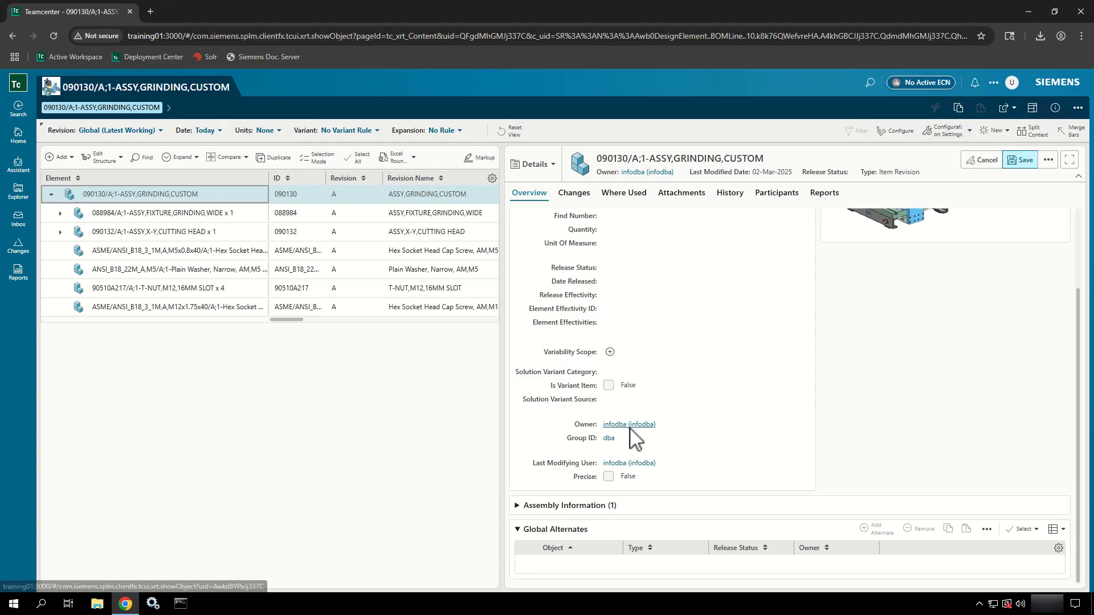